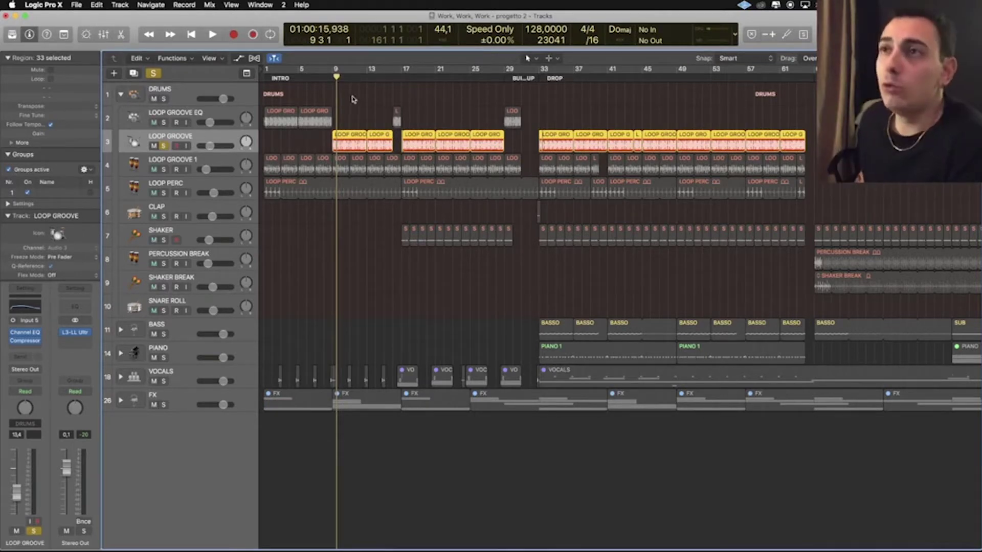
- Play the soloed LOOP GROOVE track from bar 9 and review its Channel EQ and Compressor settings
left_click_drag(335, 80, 332, 79)
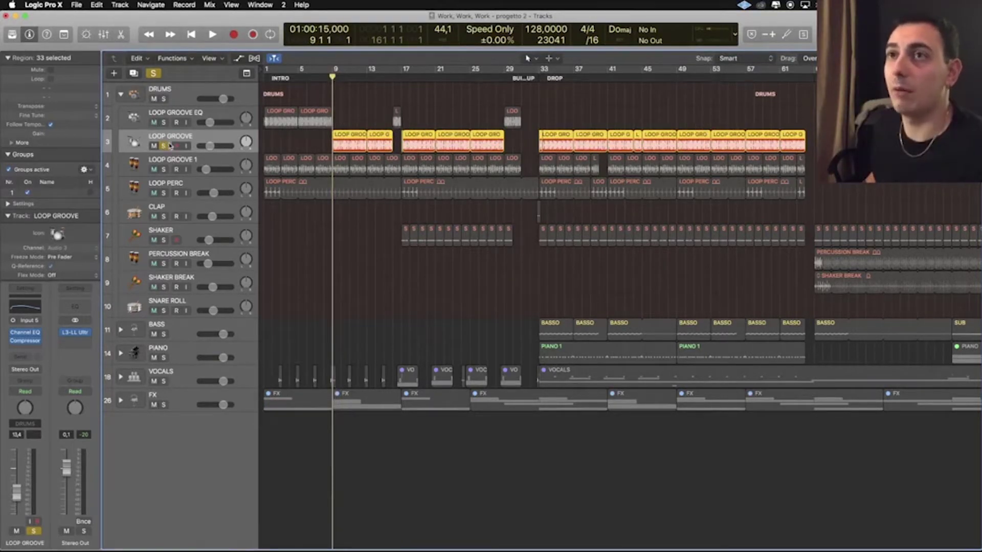
key("space")
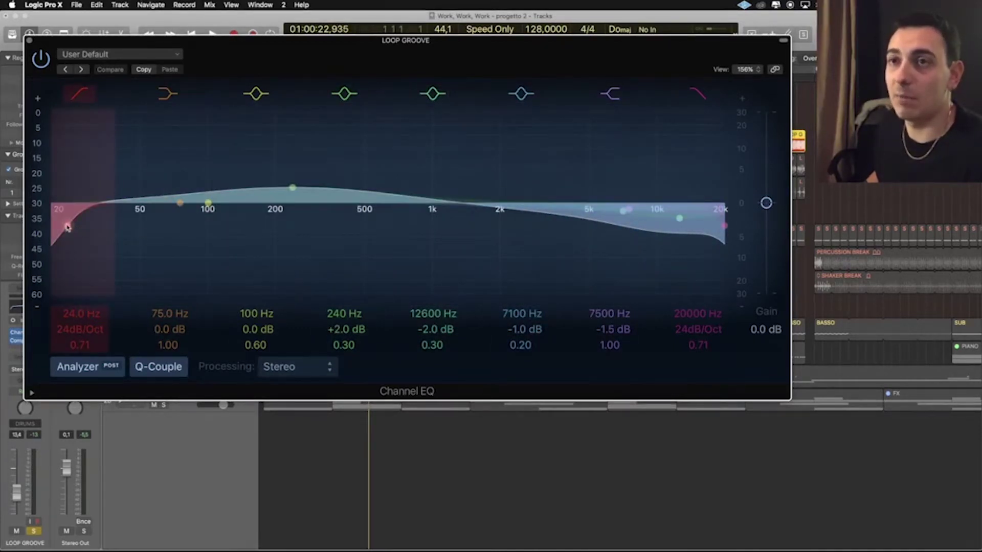
left_click(30, 41)
left_click(17, 340)
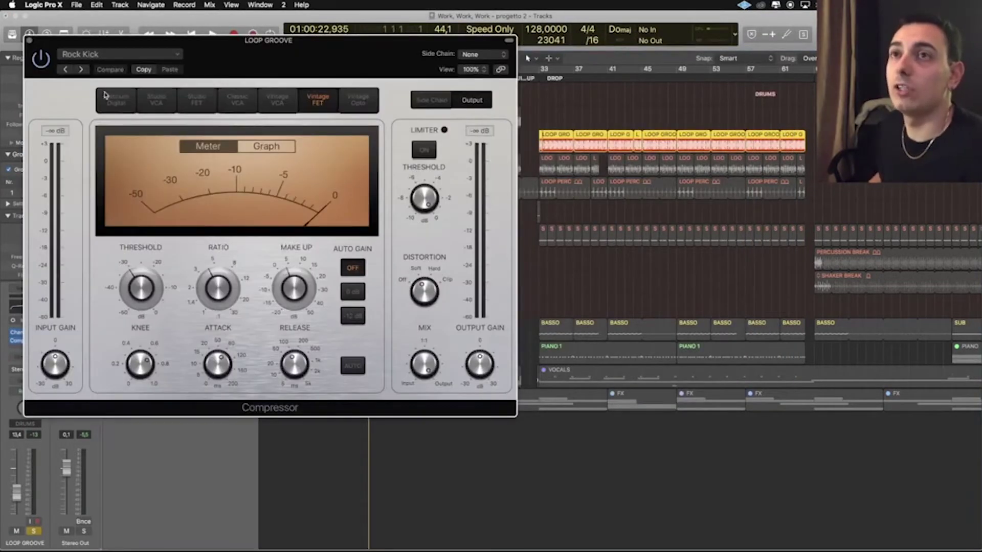
left_click(29, 40)
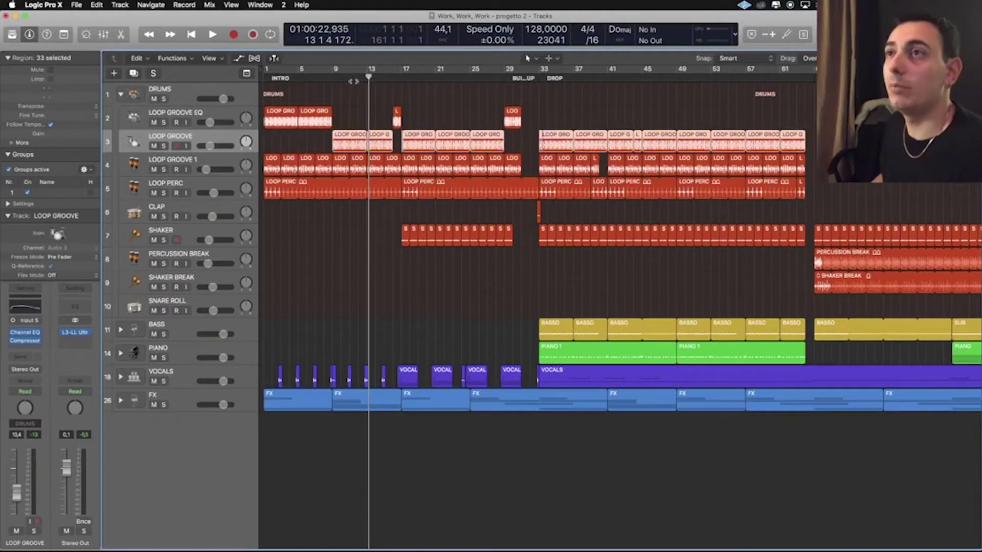
- Return the playhead to the project start and inspect the Channel EQ curve on the LOOP GROOVE EQ track
key("Return")
left_click(188, 121)
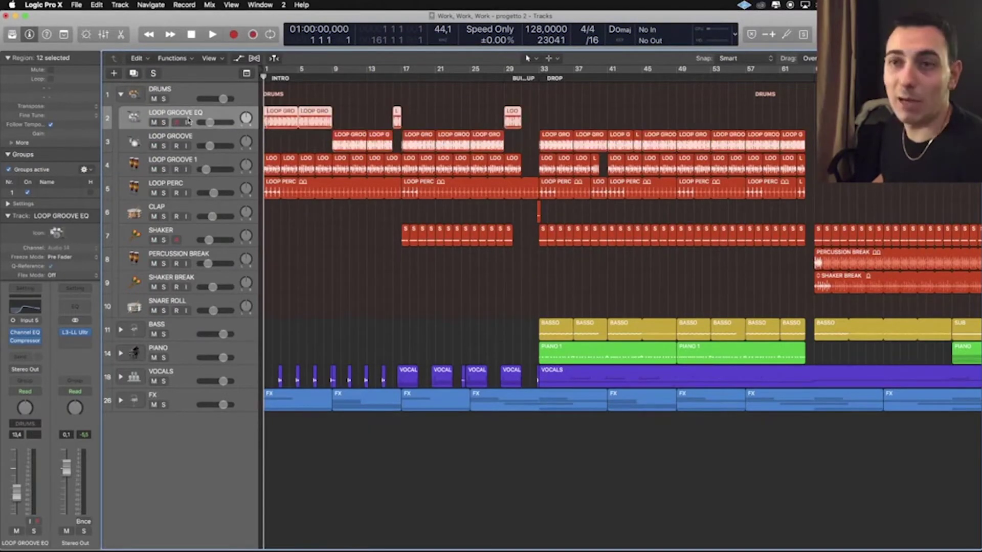
left_click(36, 309)
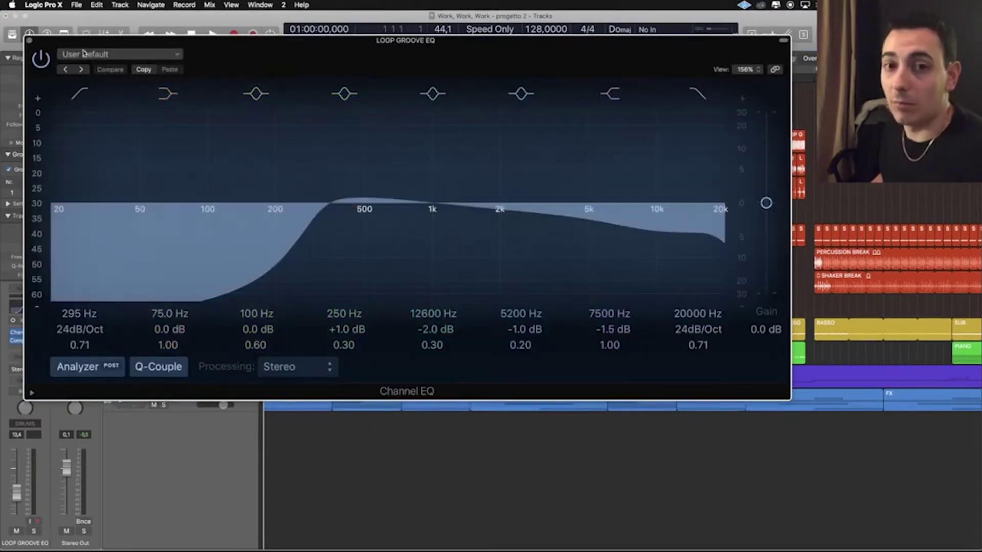
left_click(30, 40)
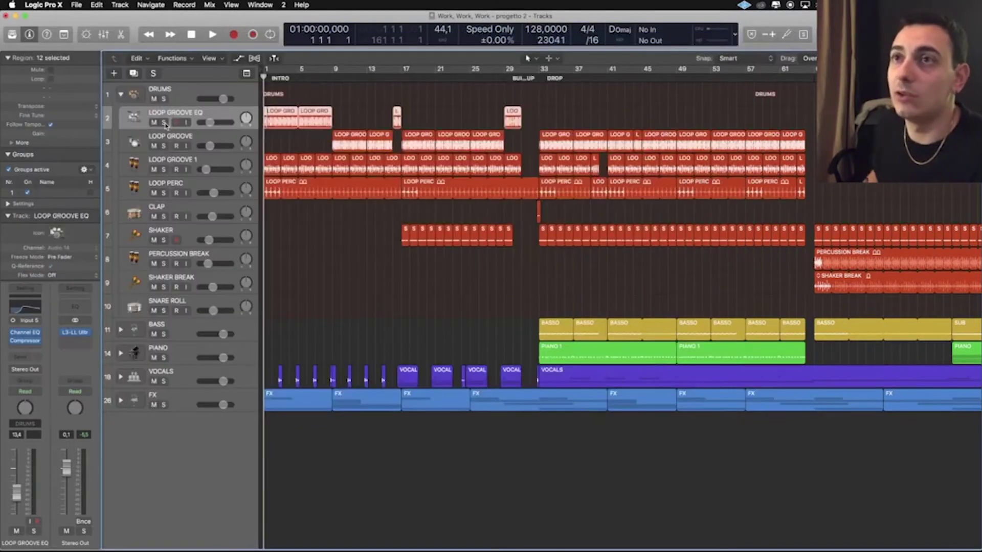
- Audition LOOP GROOVE EQ in solo against LOOP GROOVE across the bar 9 transition, and clear both solos
left_click(164, 122)
key("space")
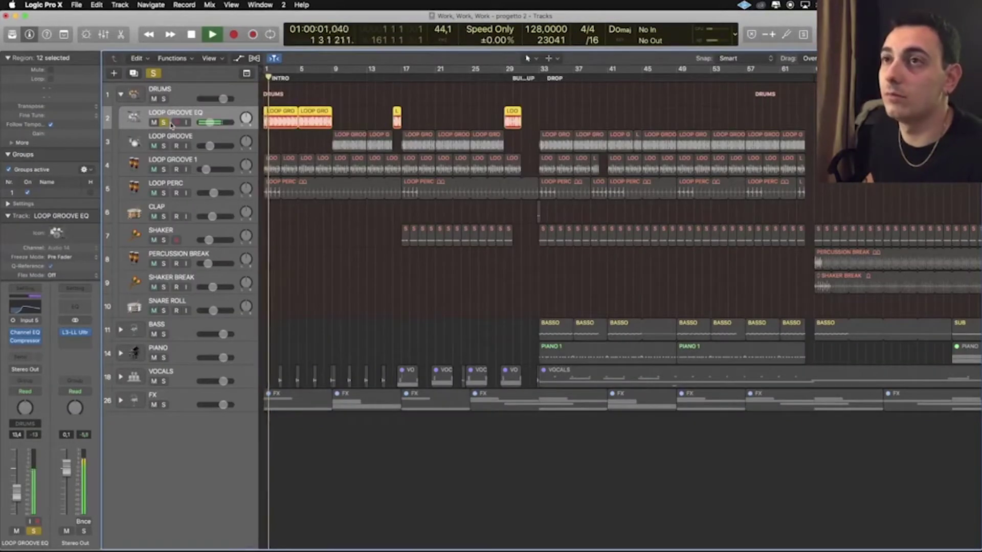
left_click(164, 146)
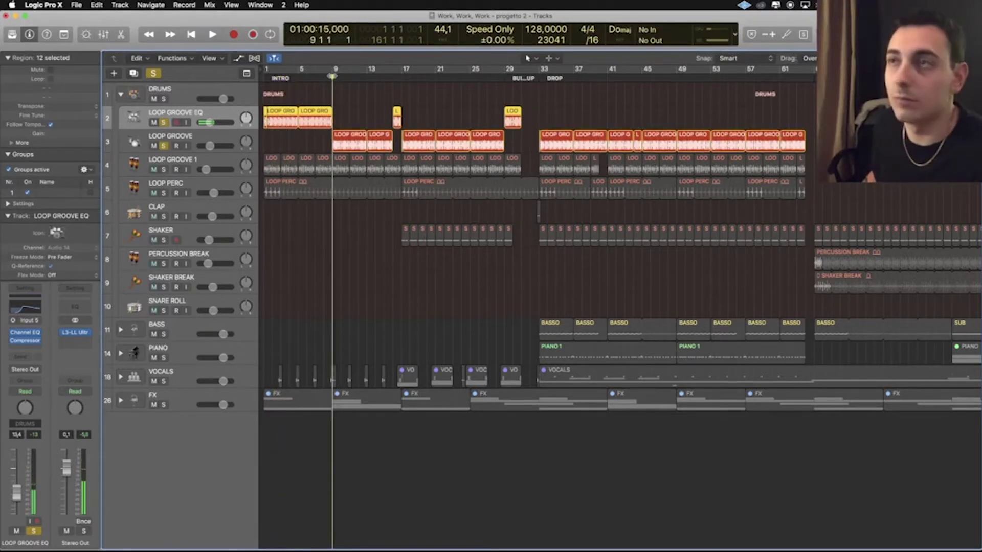
key("space")
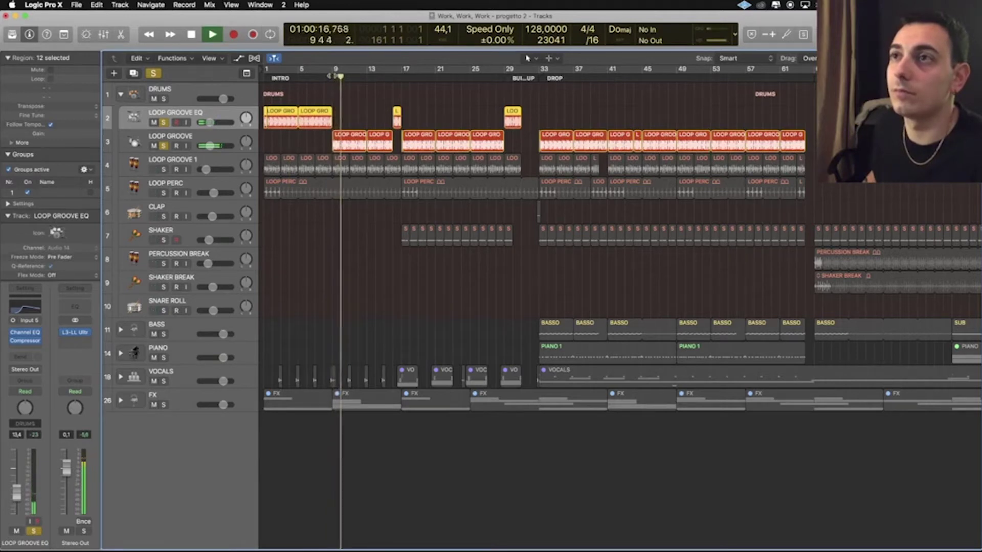
key("space")
left_click(163, 146)
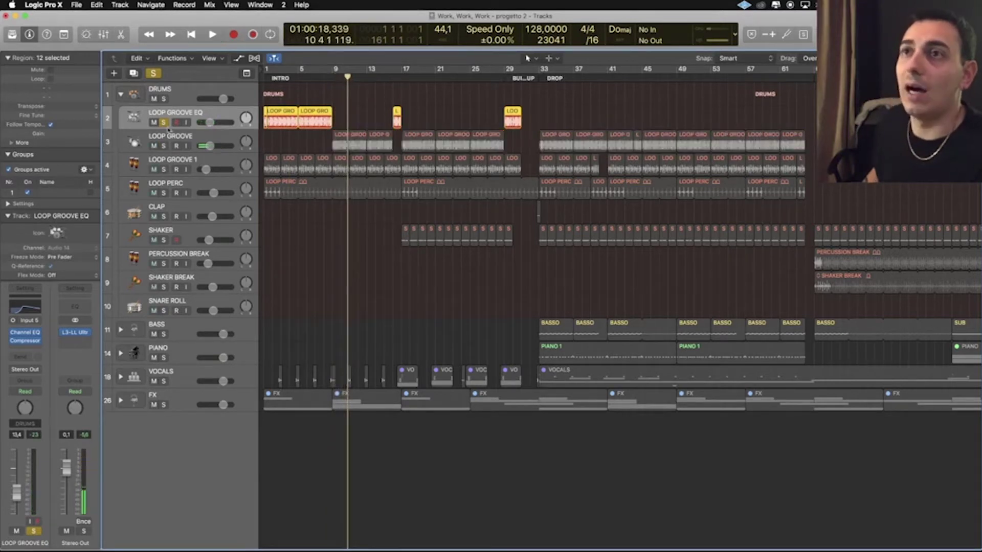
left_click(164, 123)
- Solo the LOOP GROOVE 1 track and listen to it from the project start
left_click(218, 161)
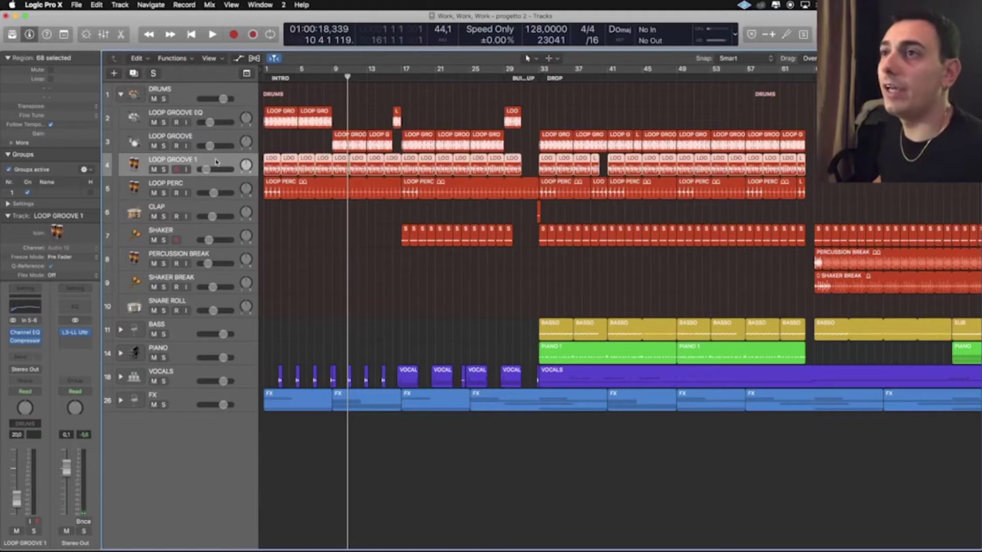
left_click(164, 169)
key("Return")
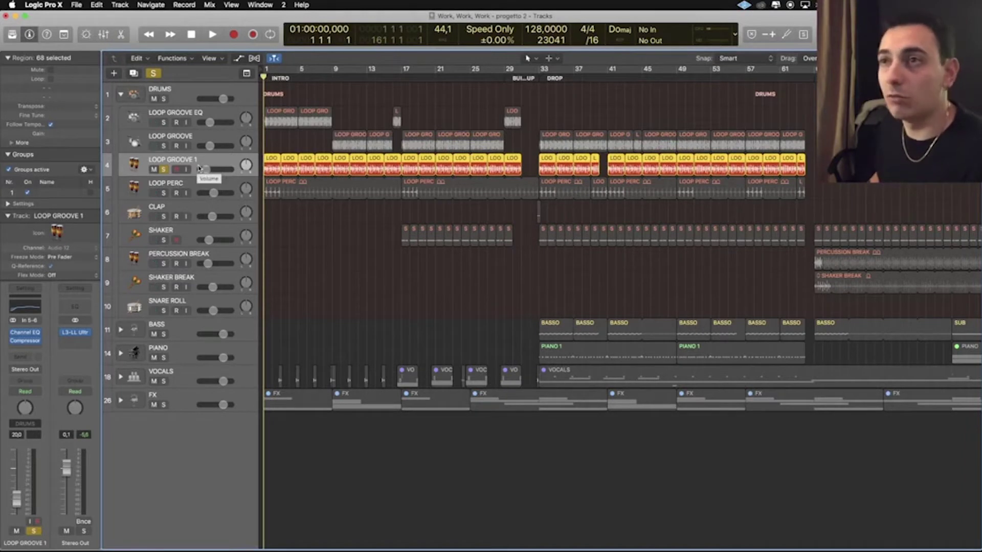
key("space")
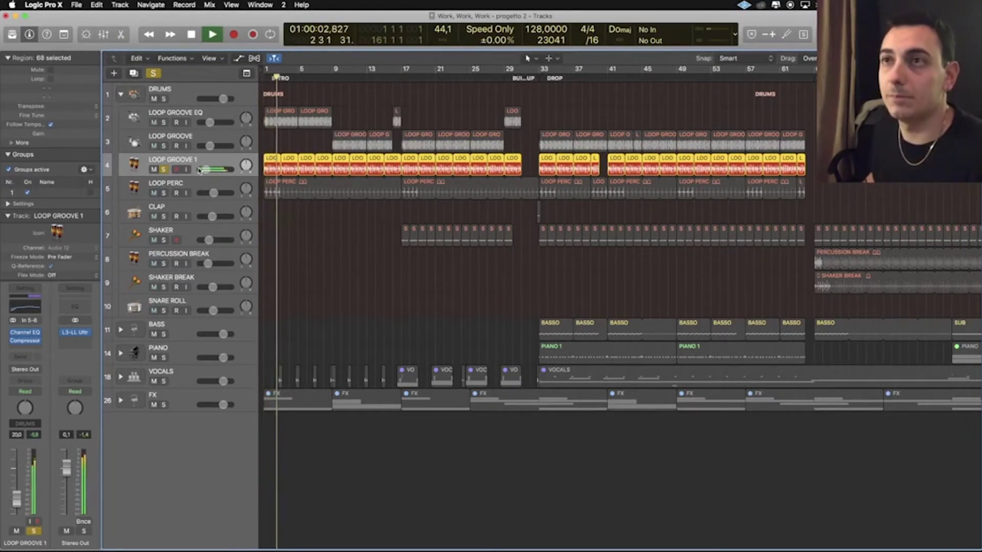
key("space")
- Set the low shelf of LOOP GROOVE 1's Channel EQ to 54 Hz at -15.5 dB and check the track's Compressor
left_click(29, 312)
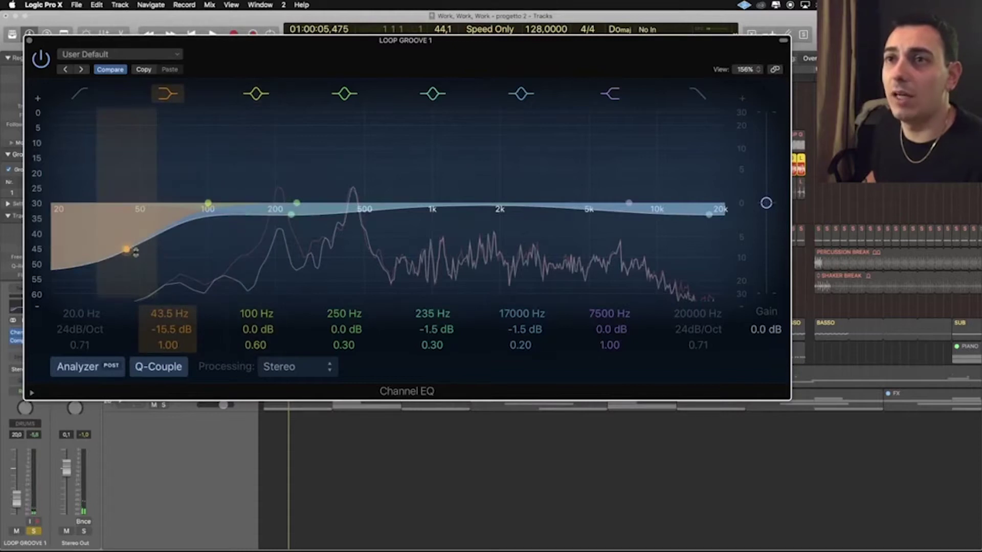
left_click_drag(136, 252, 157, 251)
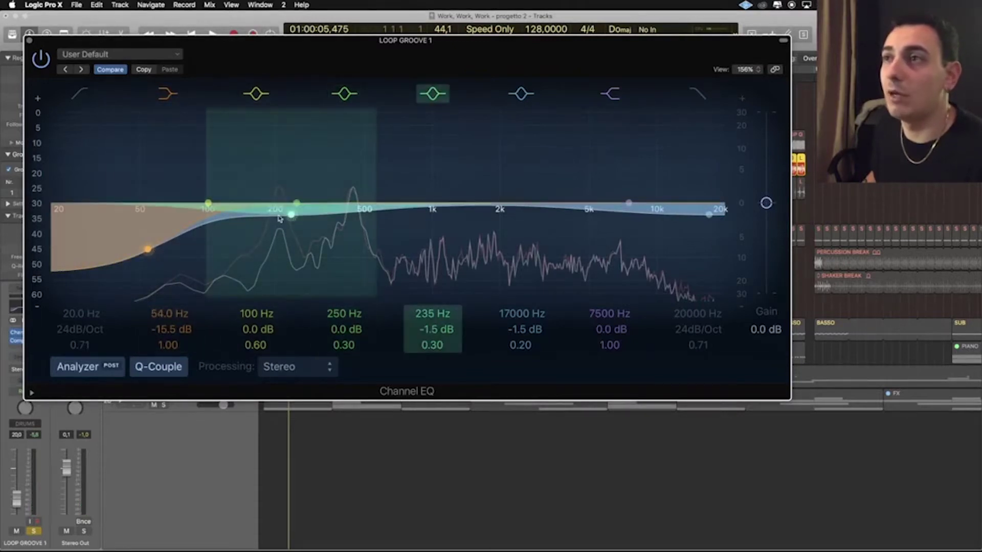
left_click(29, 341)
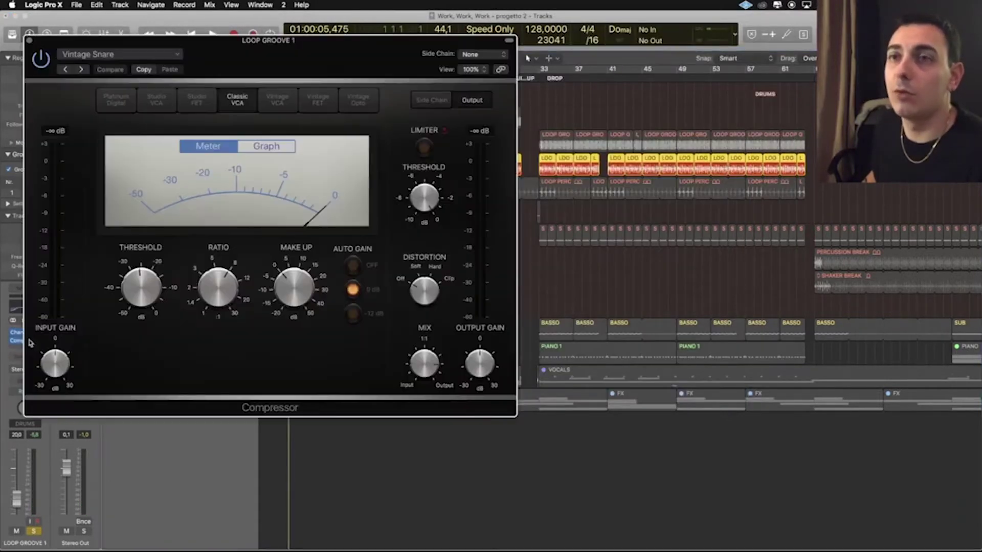
left_click(30, 40)
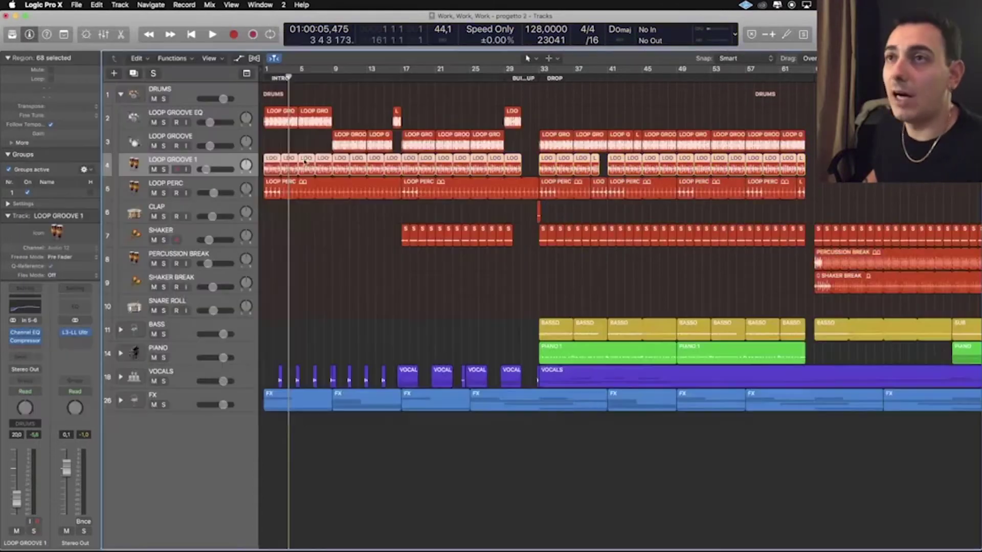
- Solo the LOOP PERC track, return to the project start and show the track automation curves
left_click(184, 186)
key("s")
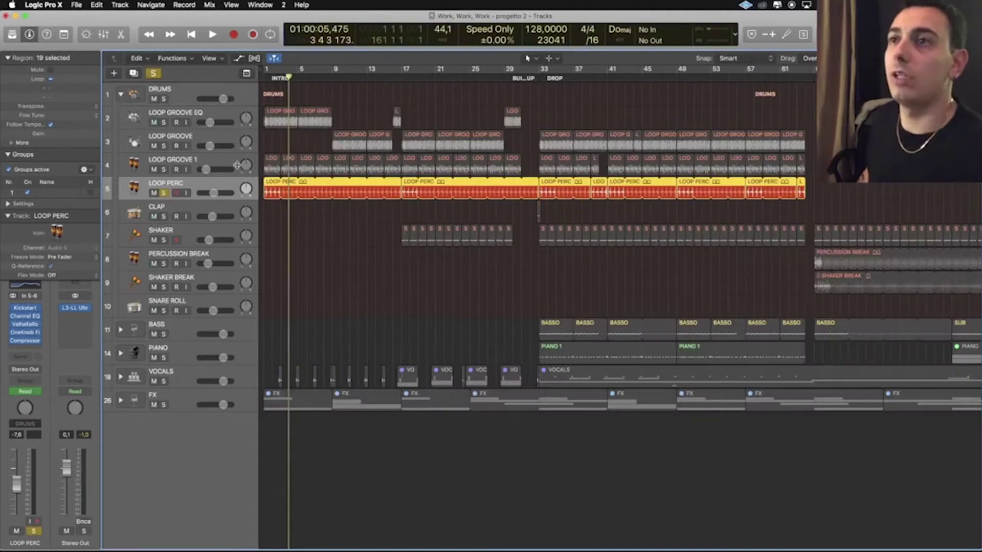
key("Return")
left_click(238, 59)
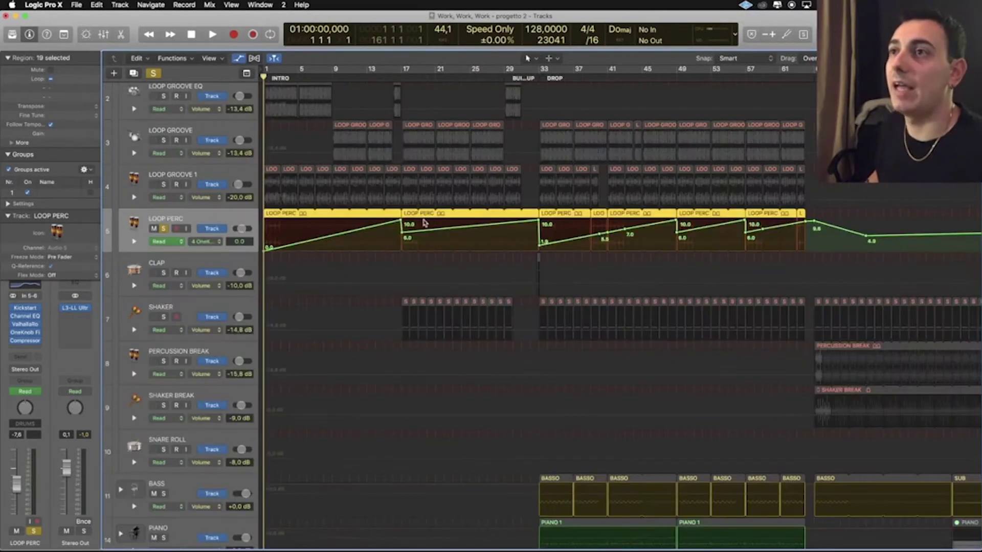
- Play LOOP PERC from bar 2 and again from about bar 13 to hear the filter automation rise through the intro
left_click(404, 78)
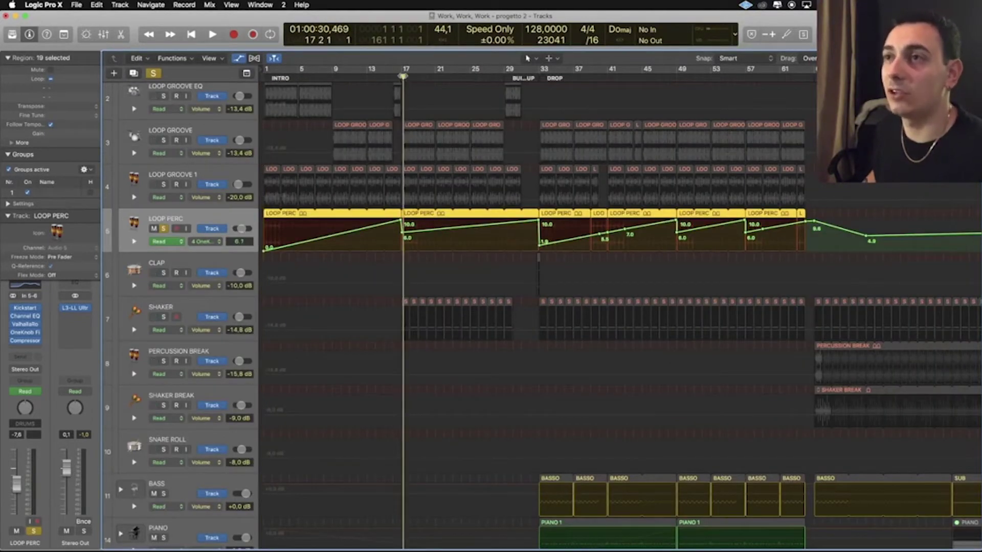
left_click(307, 78)
left_click(272, 77)
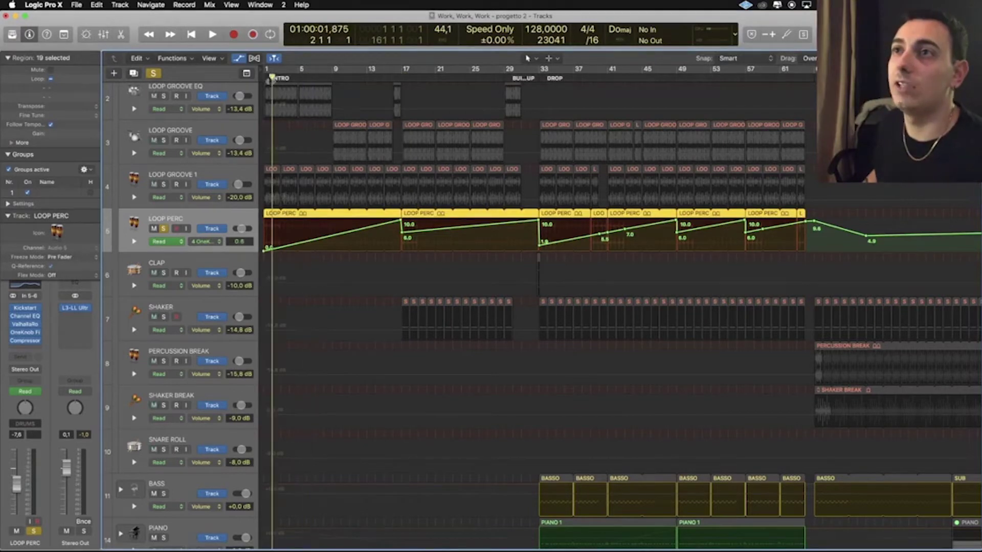
key("space")
left_click(368, 77)
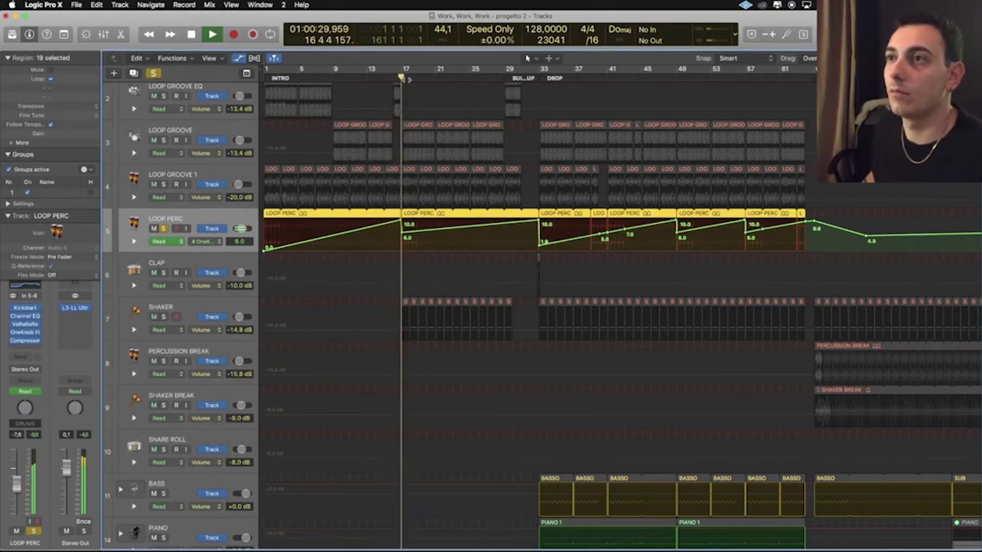
key("space")
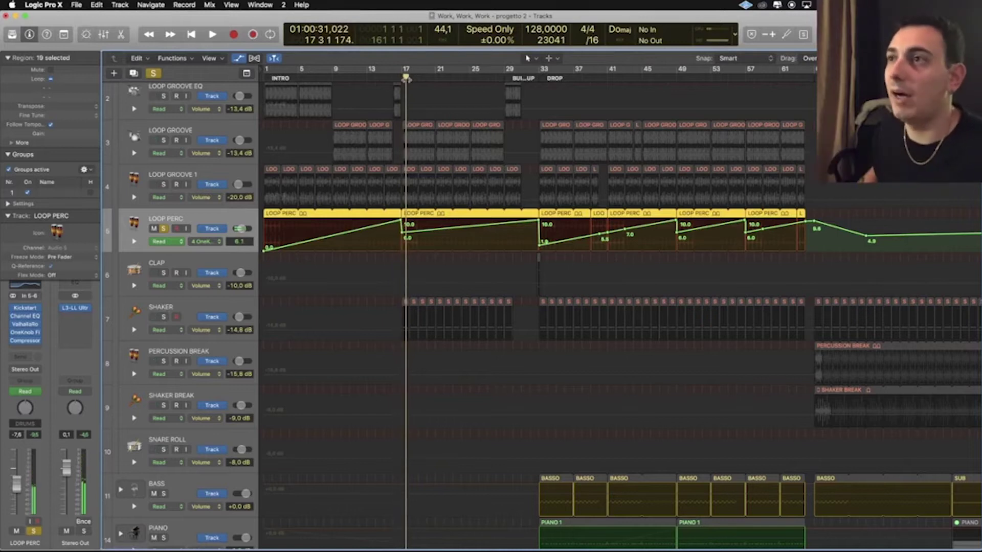
- Play the last bars of the build-up before the drop and clear the LOOP PERC solo
left_click(528, 77)
key("space")
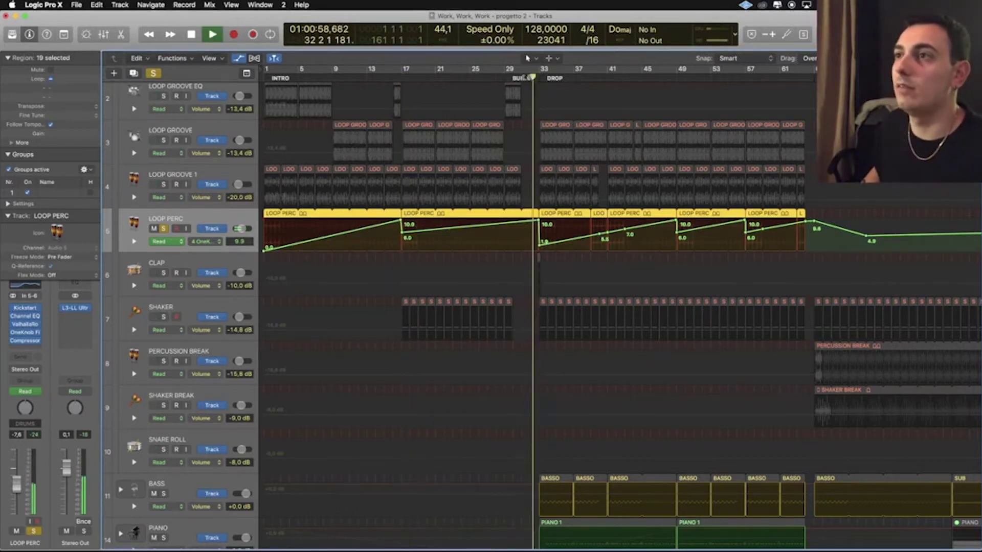
key("space")
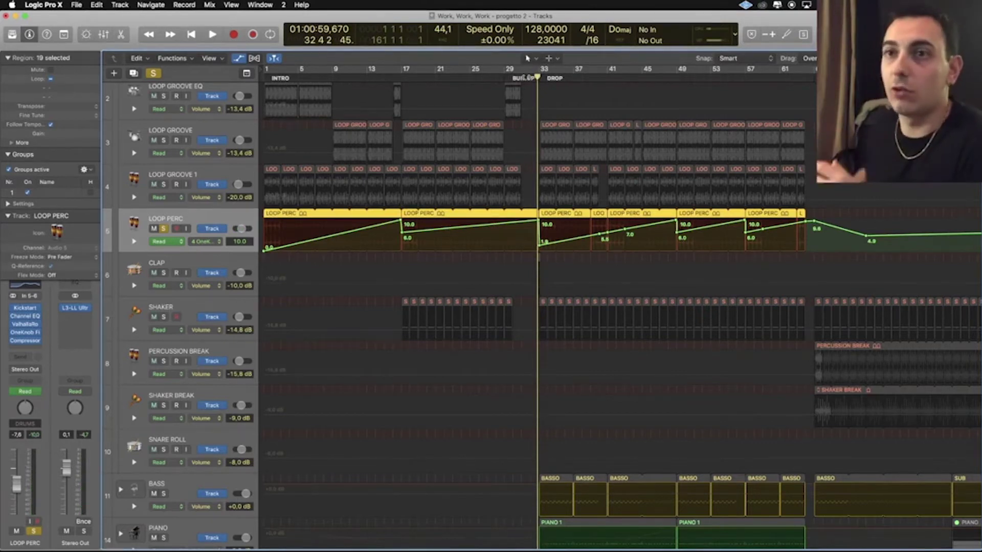
key("s")
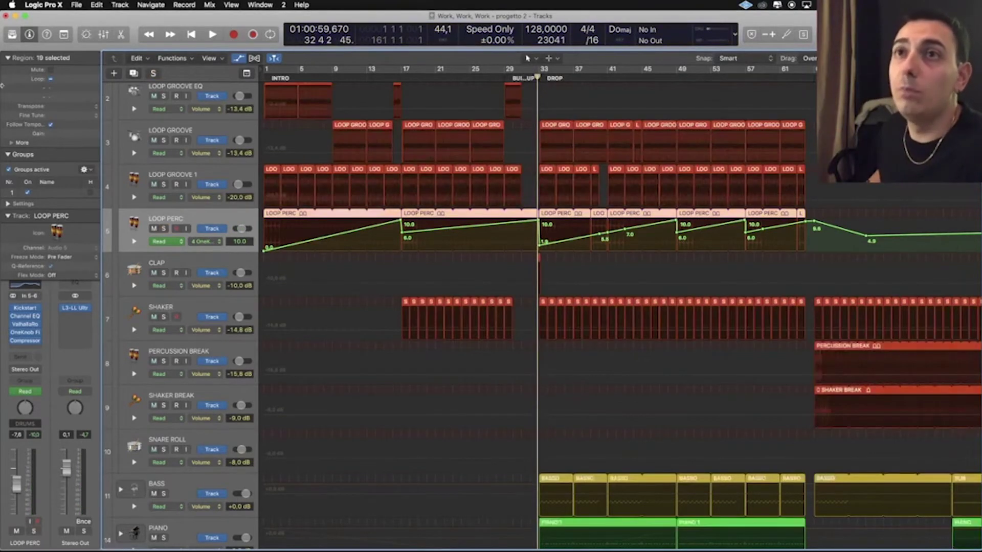
- Collapse the Region inspector and review LOOP PERC's Channel EQ, Compressor, ValhallaRoom and OneKnob Filter plug-ins
left_click(8, 57)
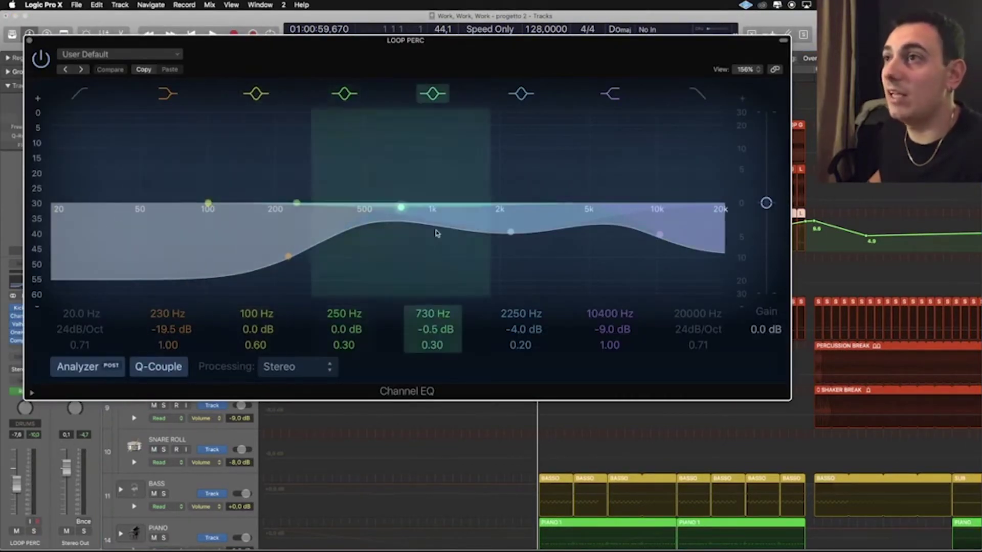
left_click(29, 40)
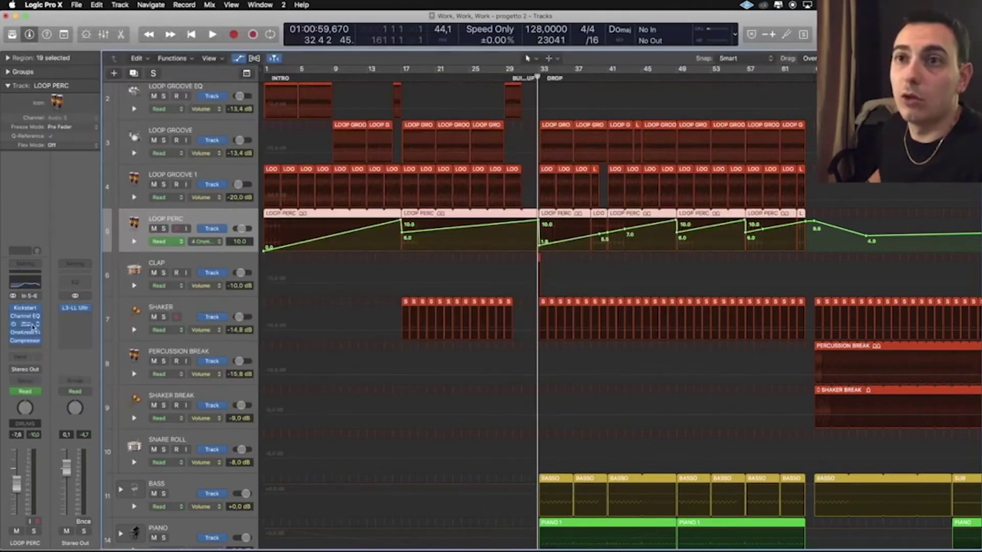
left_click(25, 340)
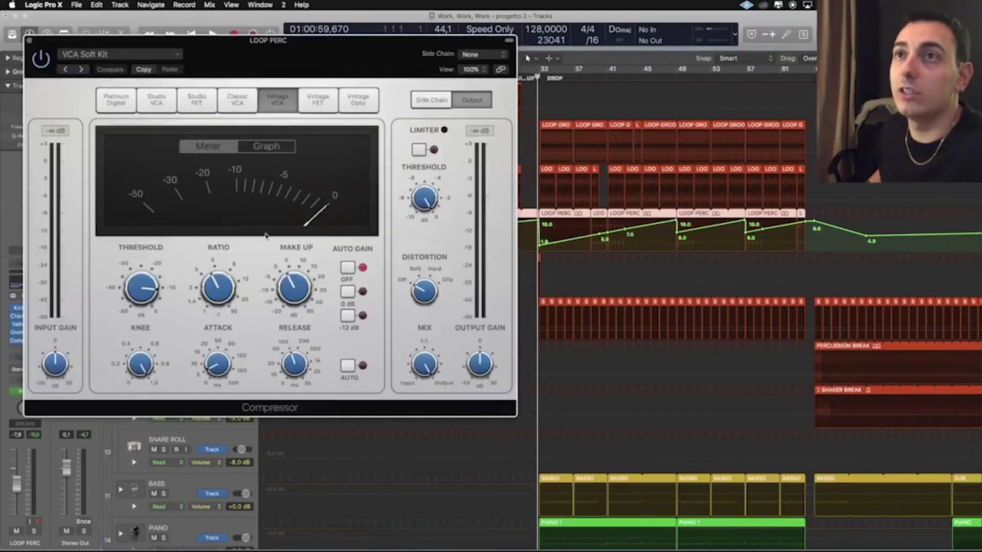
left_click(26, 325)
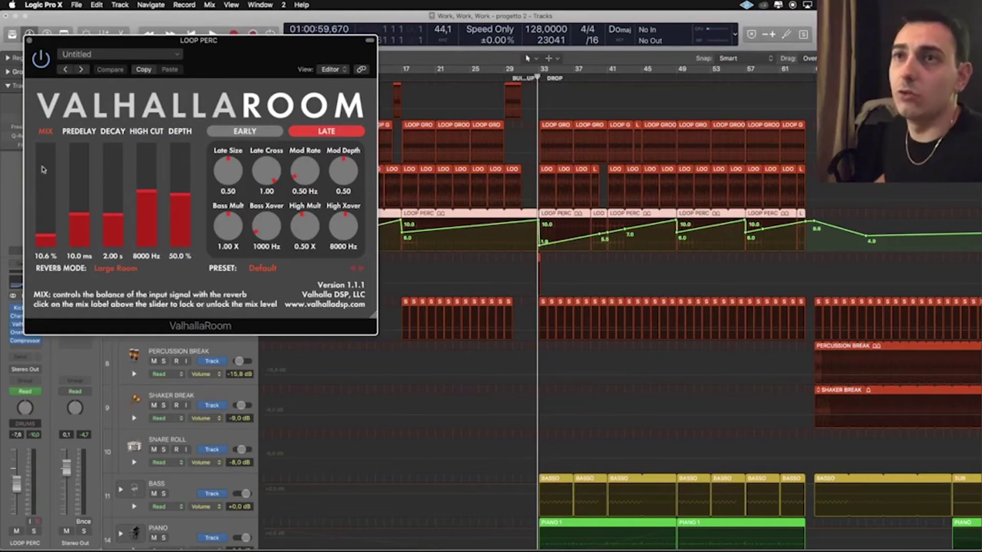
left_click(28, 40)
left_click(29, 332)
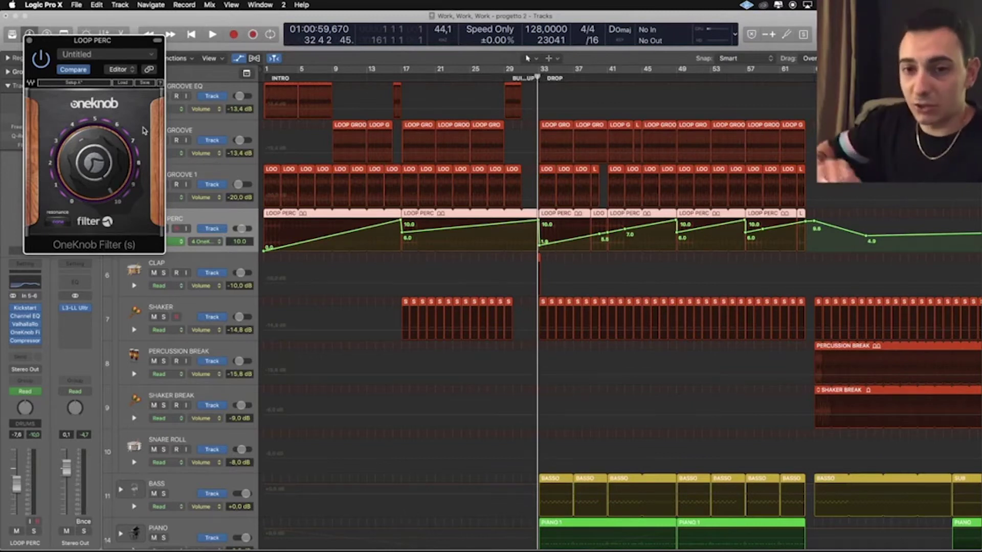
left_click(29, 40)
- Select the CLAP track, locate its region at the first drop, and hide the track automation
left_click(194, 268)
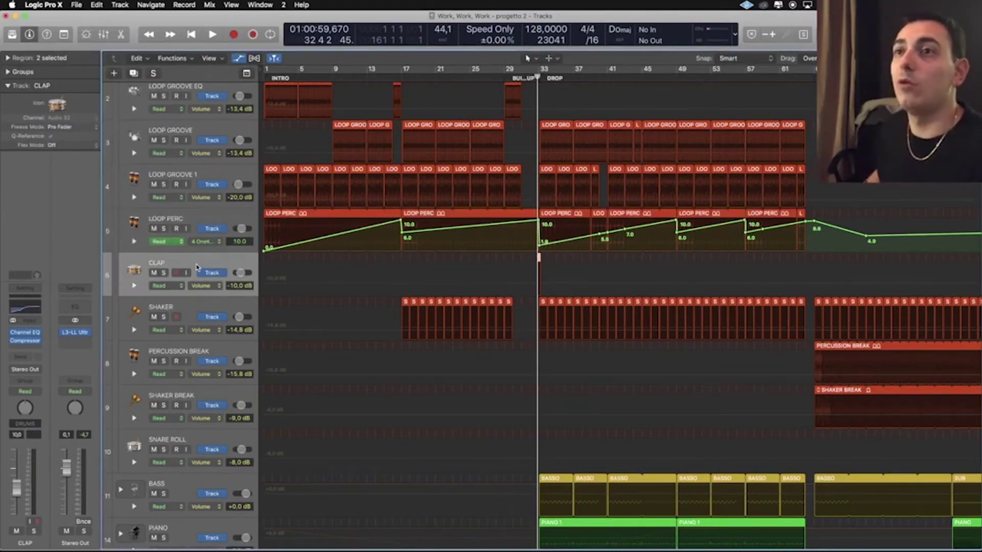
scroll(544, 257, "down", 10)
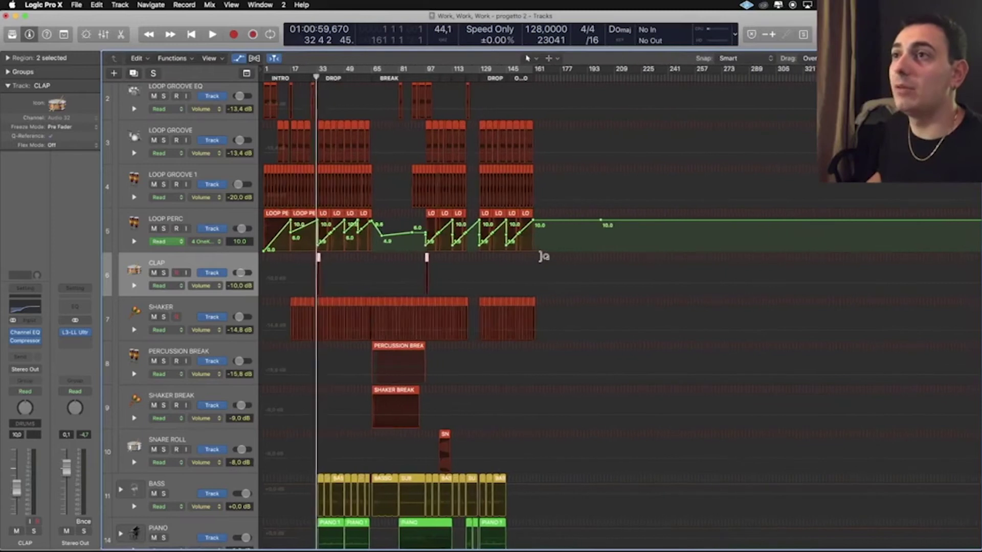
scroll(362, 236, "up", 6)
key("a")
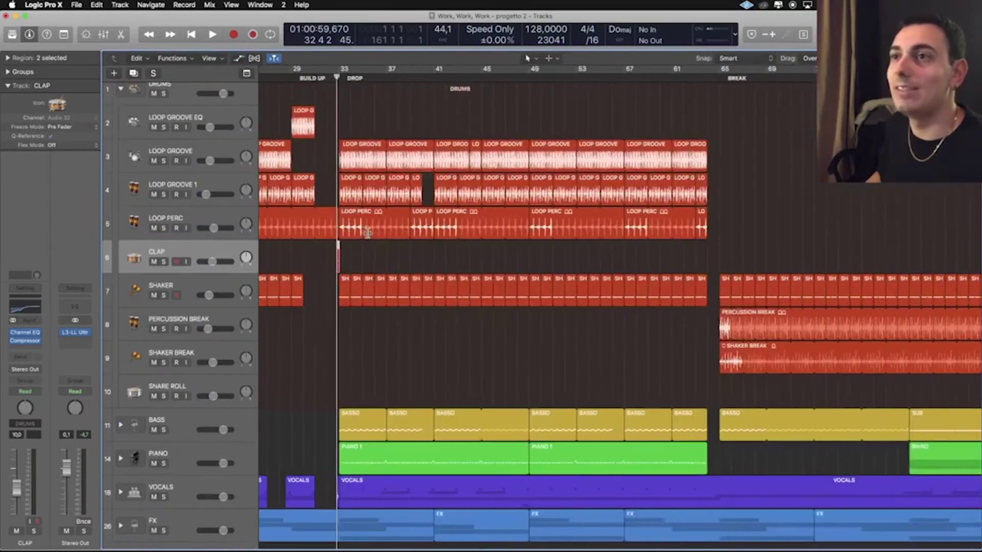
- Solo the CLAP track and play its region just before the drop at bar 33
scroll(368, 234, "up", 7)
scroll(368, 235, "up", 3)
key("s")
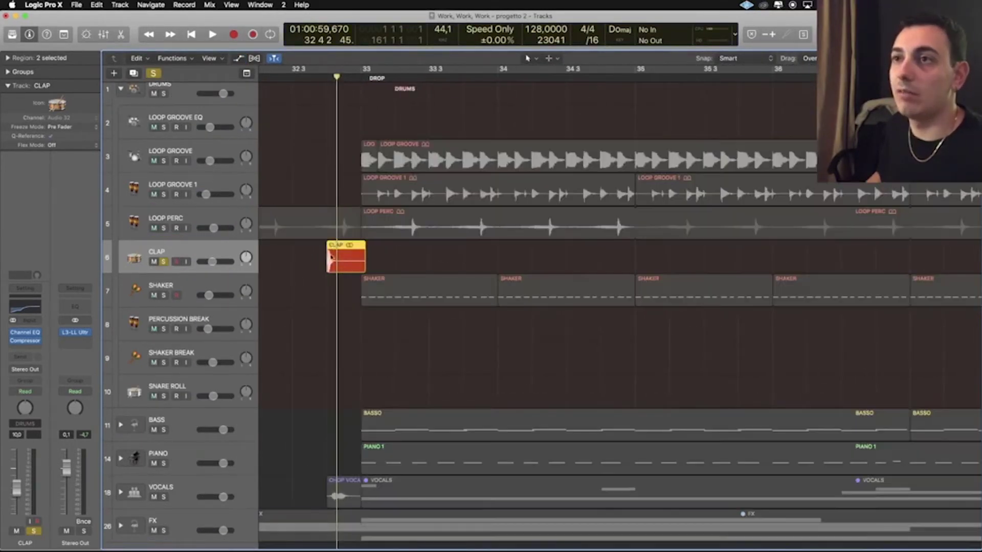
scroll(403, 133, "up", 5)
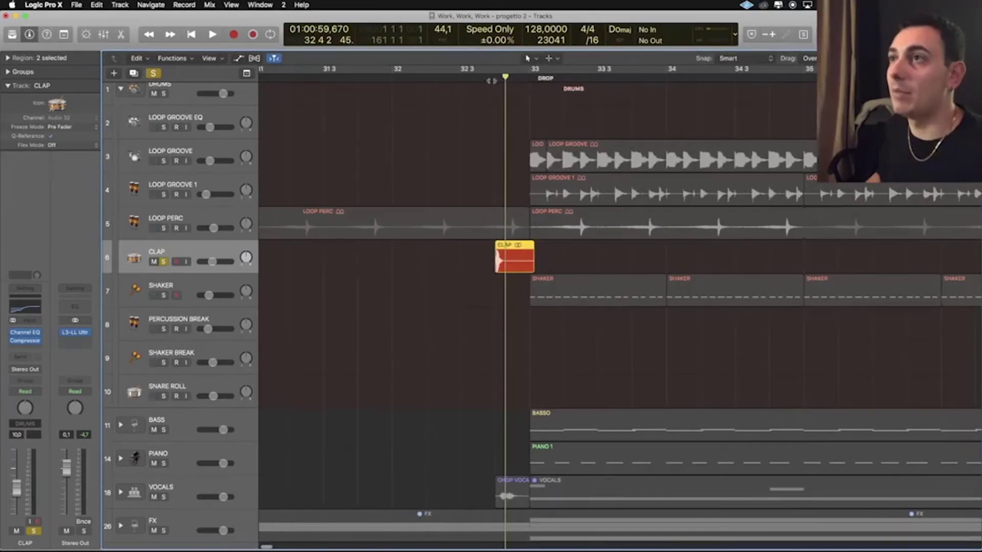
key("space")
key("space")
- Review CLAP's Channel EQ, clear the track's solo and select the SHAKER track
left_click(25, 332)
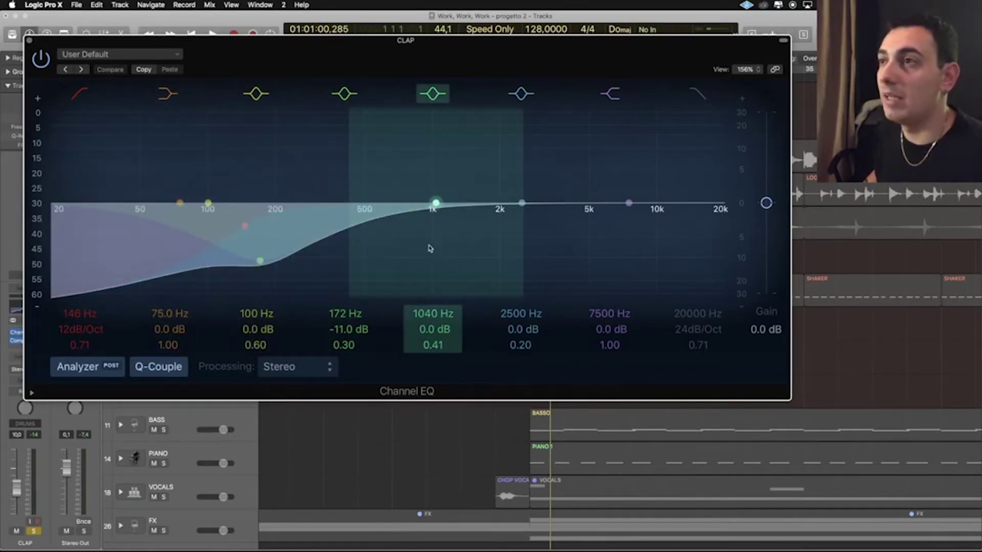
left_click(29, 40)
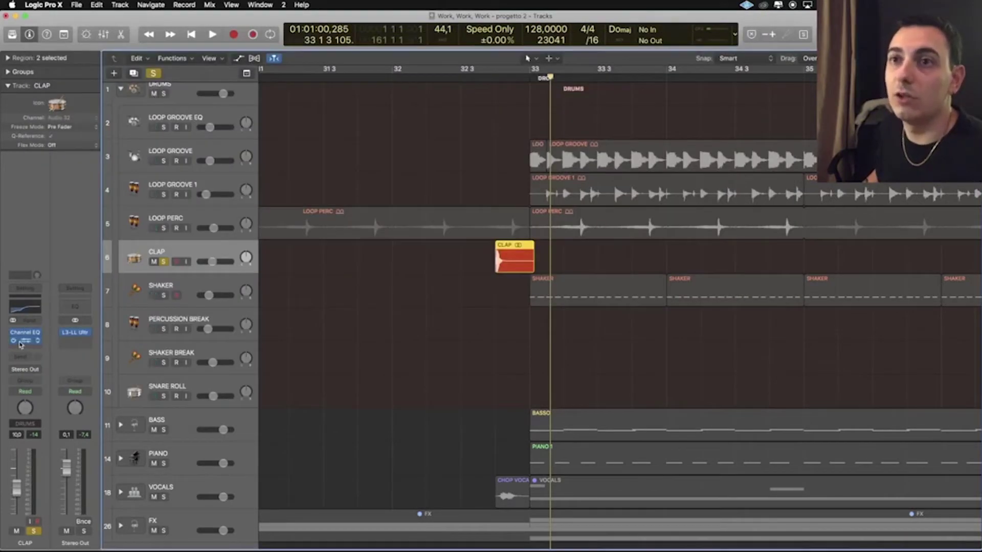
left_click(165, 289)
left_click(164, 263)
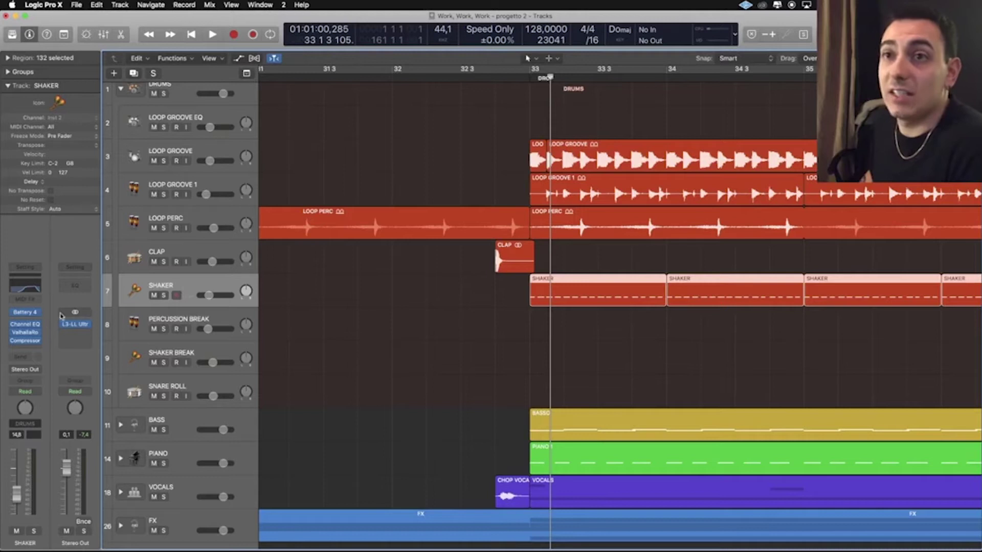
- Inspect SHAKER's Battery 4 instrument and audition the track soloed from the start of the drop
left_click(24, 314)
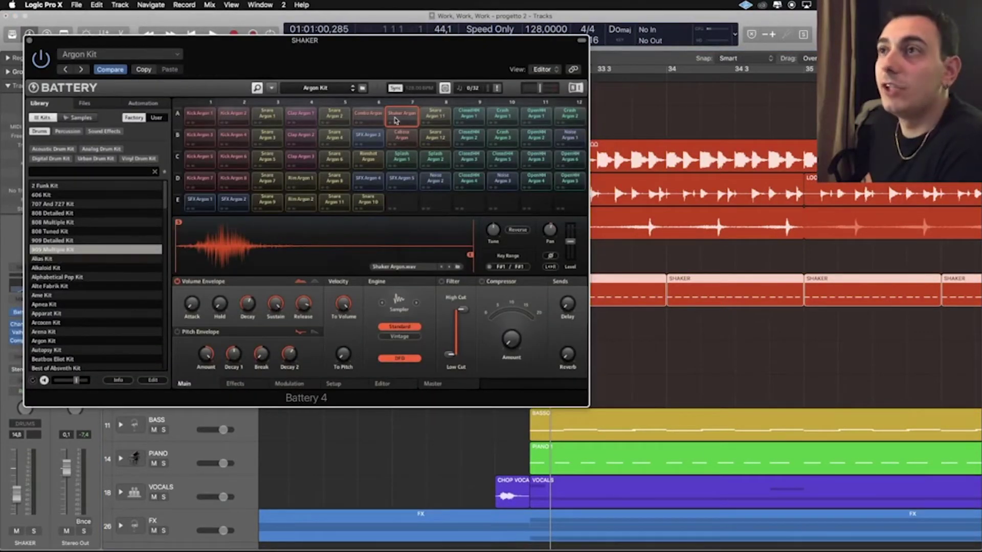
key("super+w")
left_click(164, 295)
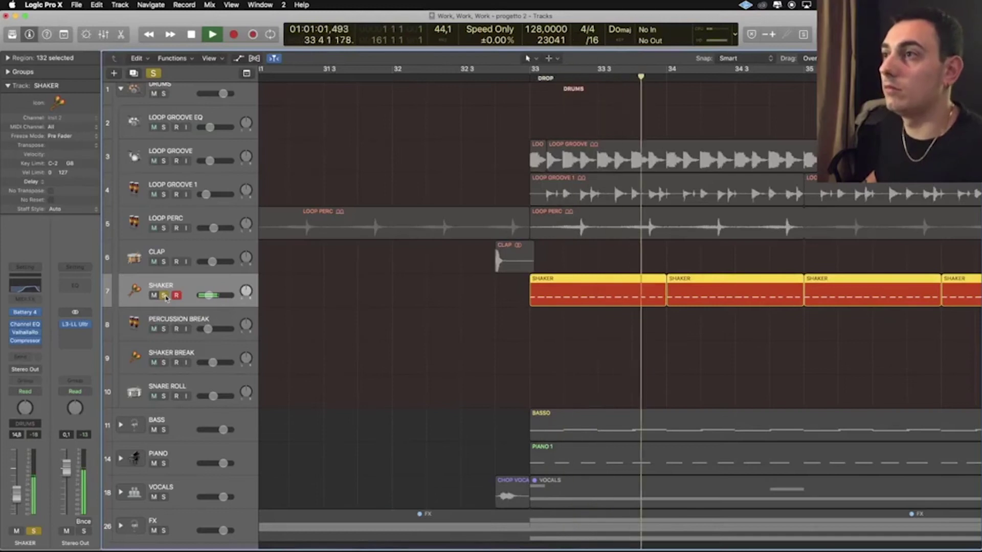
key("space")
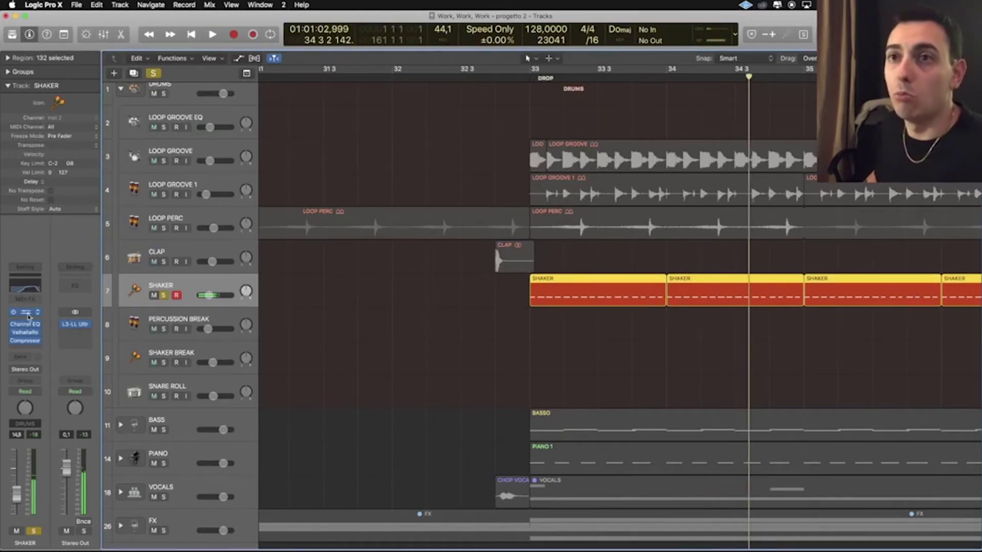
- Review the SHAKER track's Channel EQ and ValhallaRoom reverb
left_click(37, 285)
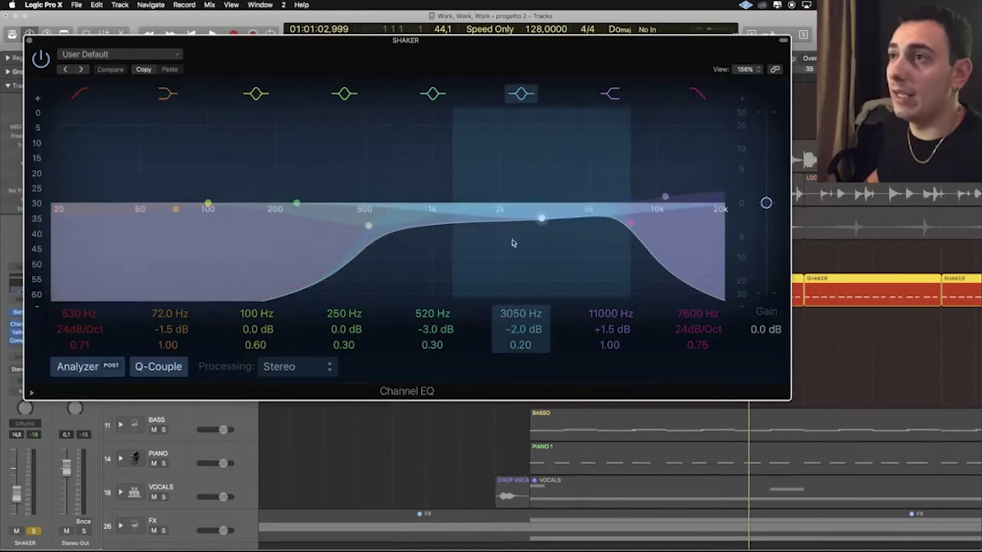
left_click(29, 40)
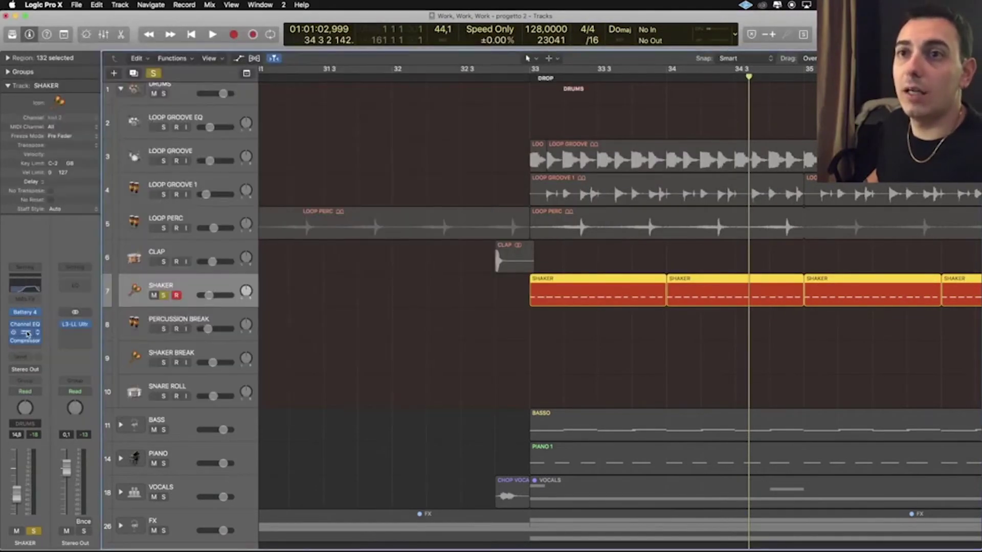
left_click(25, 332)
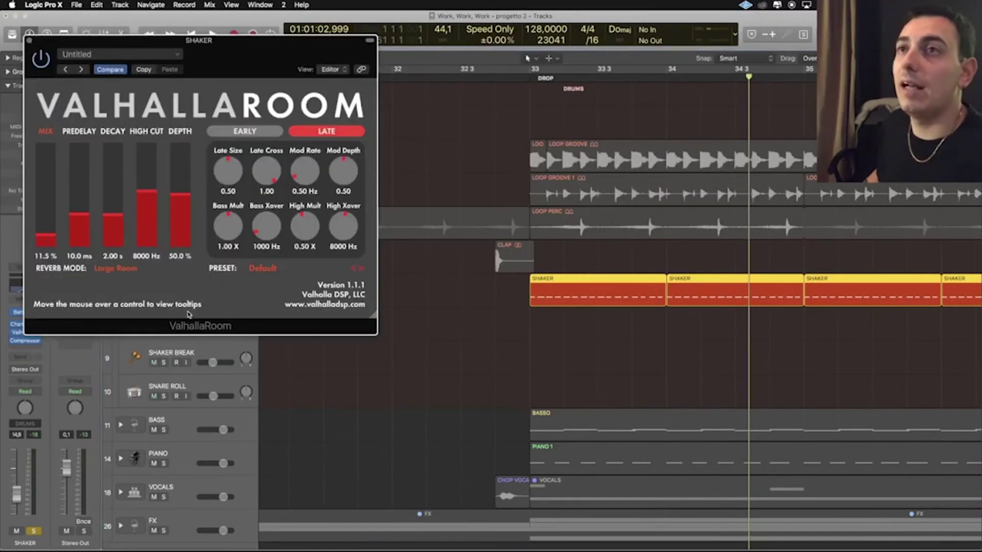
left_click(29, 41)
- Clear the SHAKER solo and play it with the other tracks from the drop at bar 33
scroll(368, 311, "left", 5)
scroll(368, 312, "right", 5)
scroll(499, 192, "left", 5)
left_click(686, 77)
key("space")
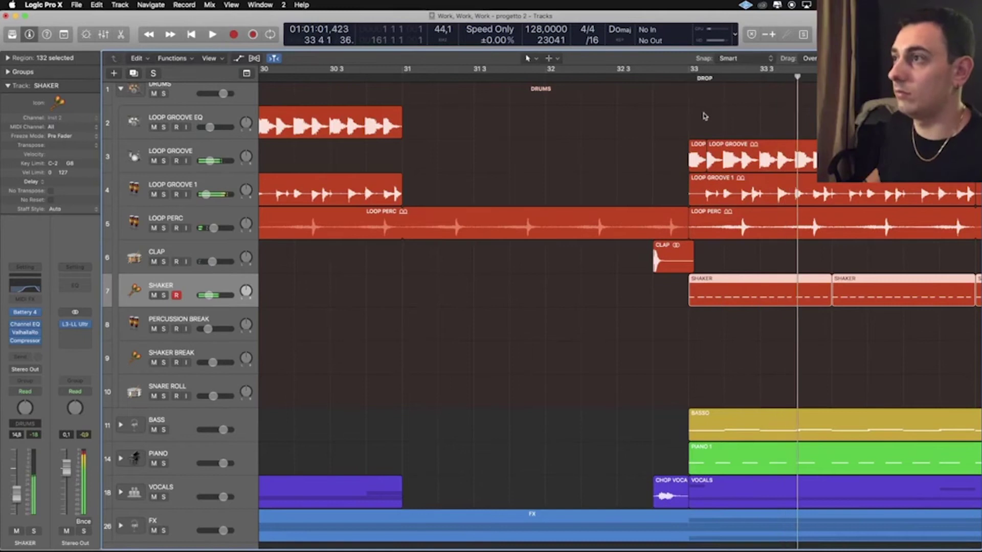
- Locate the break at bar 65 and audition the PERCUSSION BREAK track soloed from there
scroll(637, 302, "down", 5)
scroll(587, 311, "left", 10)
scroll(586, 312, "right", 12)
scroll(586, 312, "right", 5)
scroll(576, 313, "right", 15)
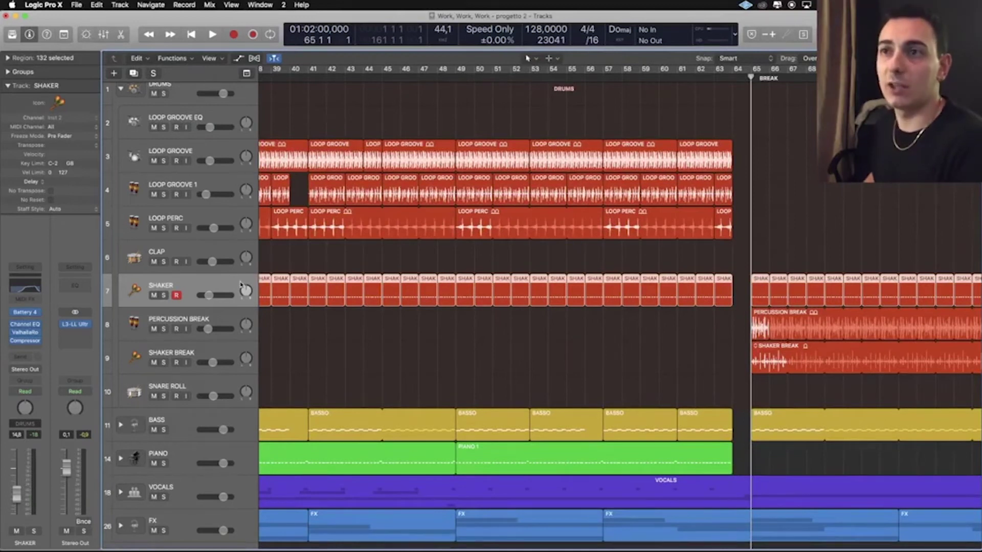
left_click(168, 320)
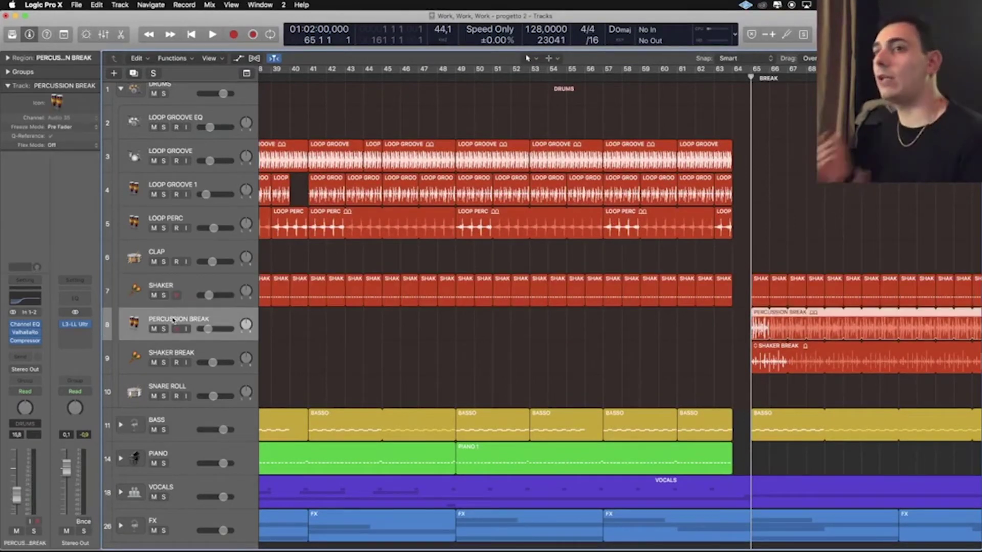
left_click(163, 329)
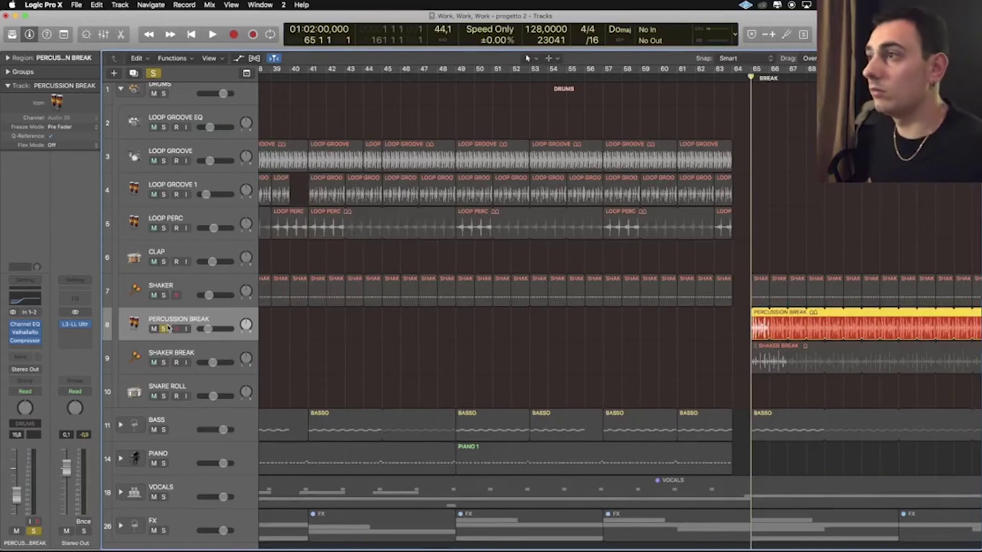
key("space")
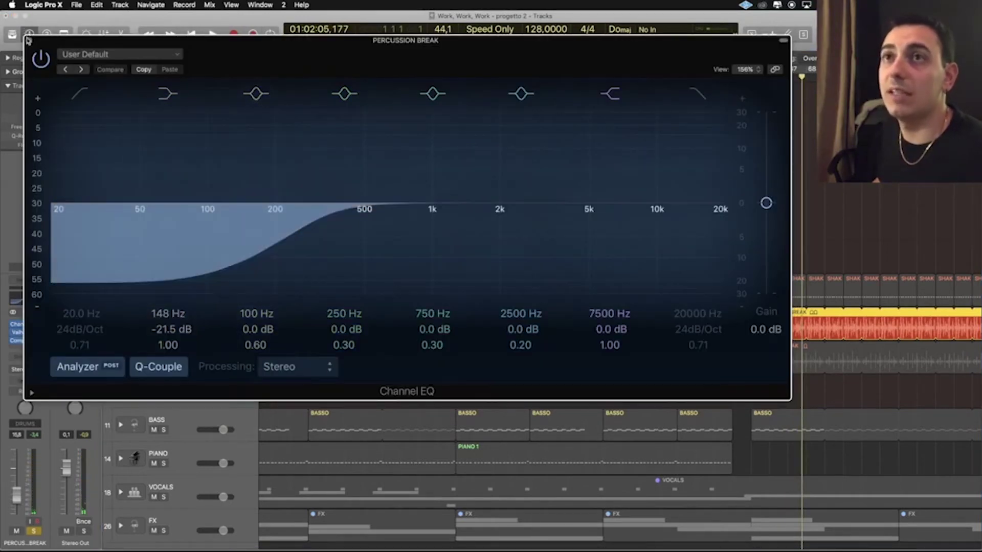
- Review PERCUSSION BREAK's Channel EQ and Compressor, and clear the track's solo
left_click(18, 332)
left_click(31, 41)
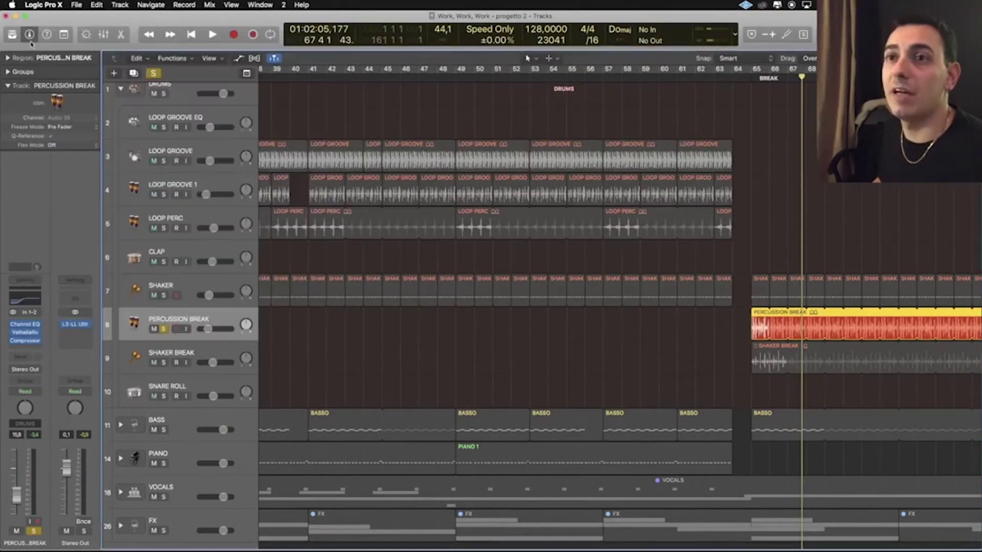
left_click(23, 342)
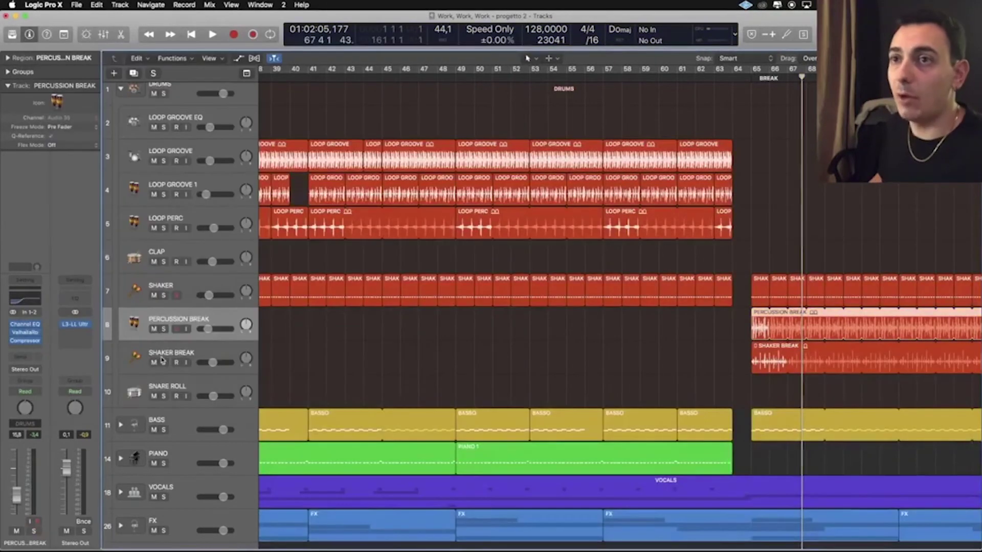
- Solo SHAKER BREAK, play it through the break from bar 67, and clear the solo
left_click(164, 363)
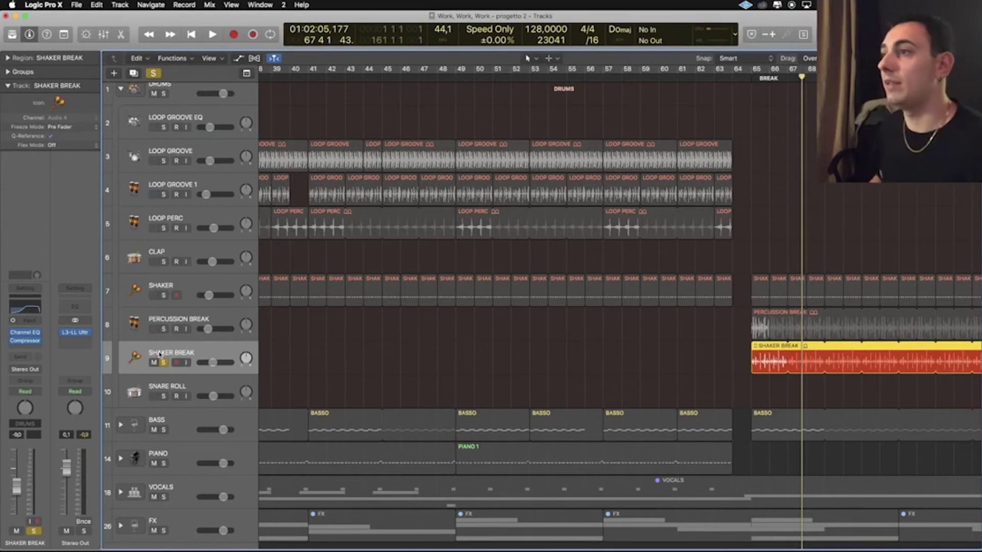
key("space")
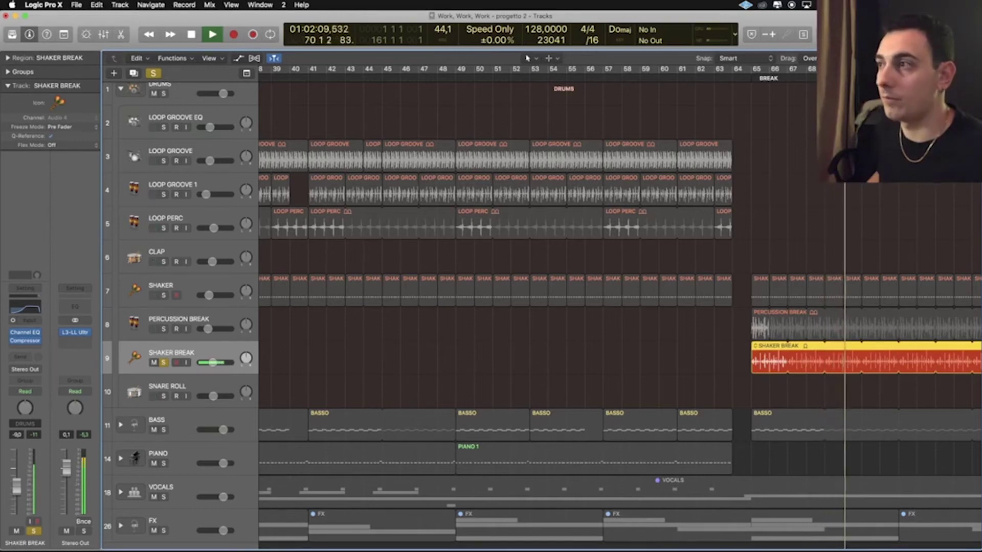
key("space")
left_click(163, 363)
- Review SHAKER BREAK's Channel EQ and Compressor, and select the SNARE ROLL track
left_click(25, 332)
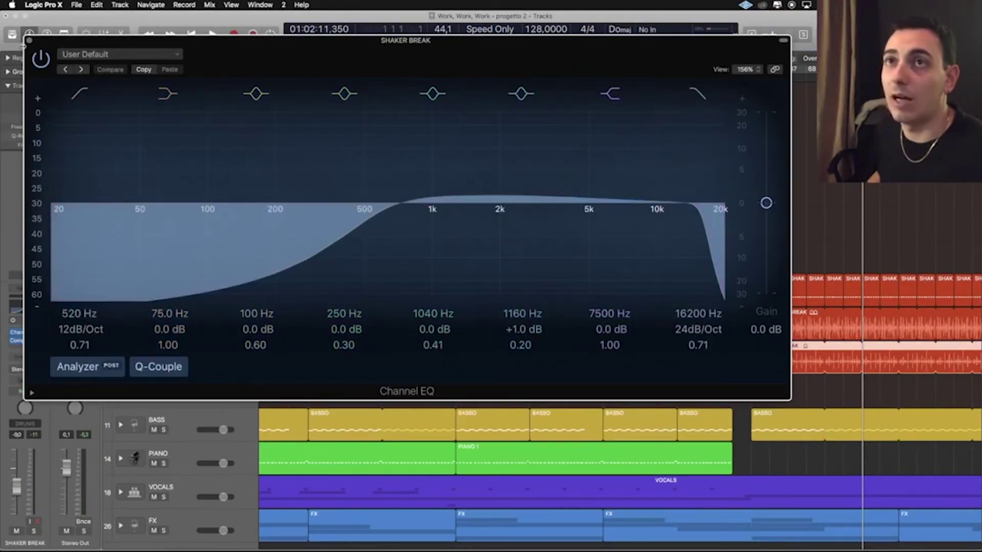
left_click(29, 41)
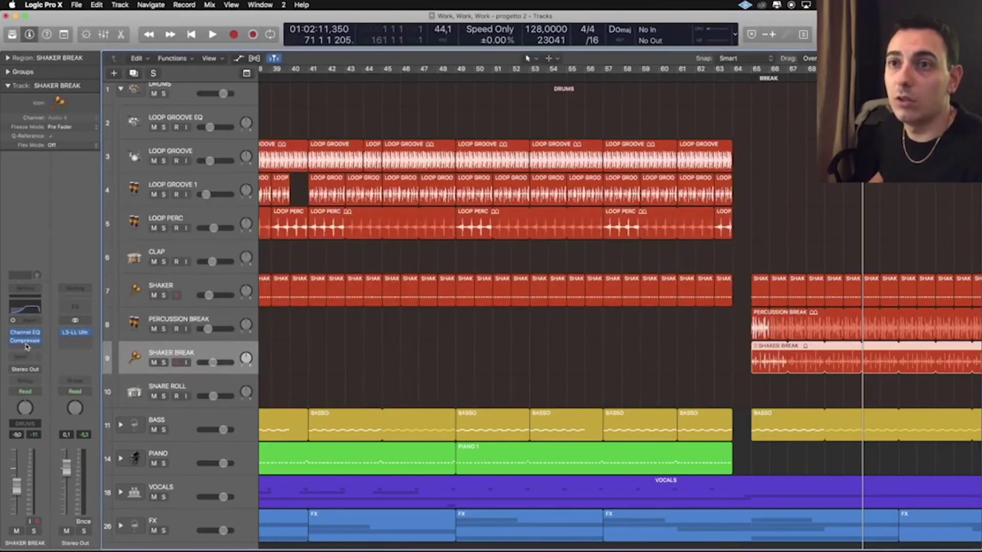
left_click(26, 341)
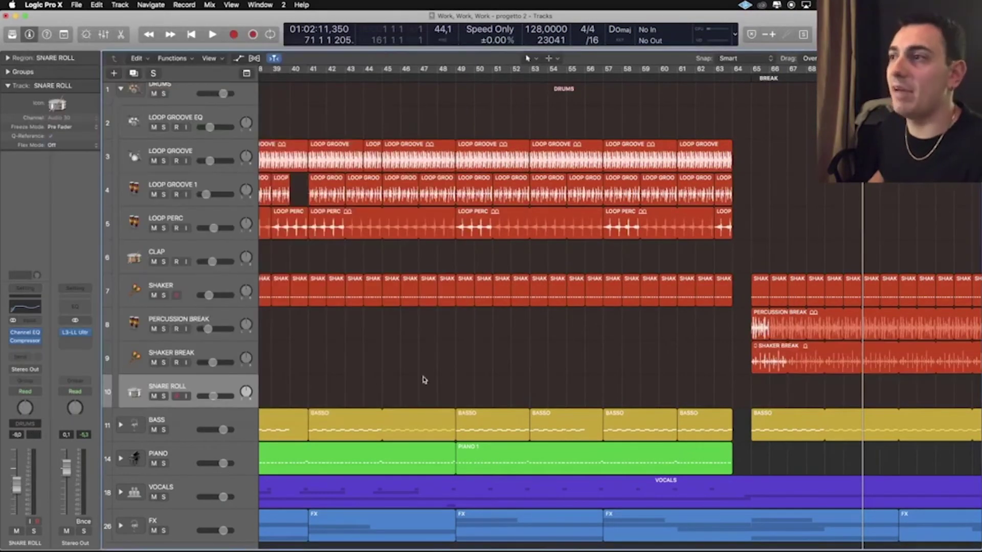
- Solo SNARE ROLL and play its build-up region from bar 105 with its Channel EQ open
scroll(449, 383, "right", 5)
scroll(418, 377, "right", 5)
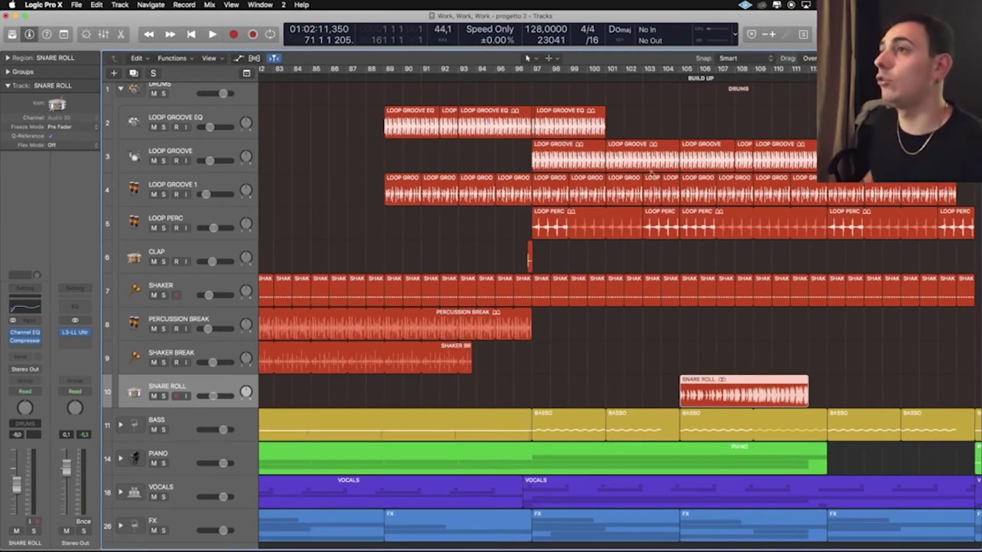
left_click(680, 76)
left_click(162, 396)
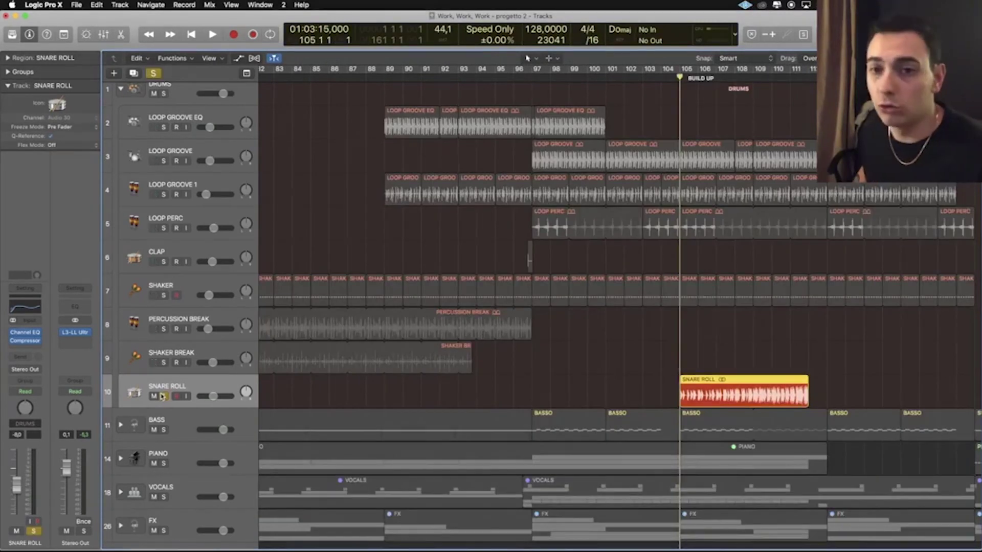
key("space")
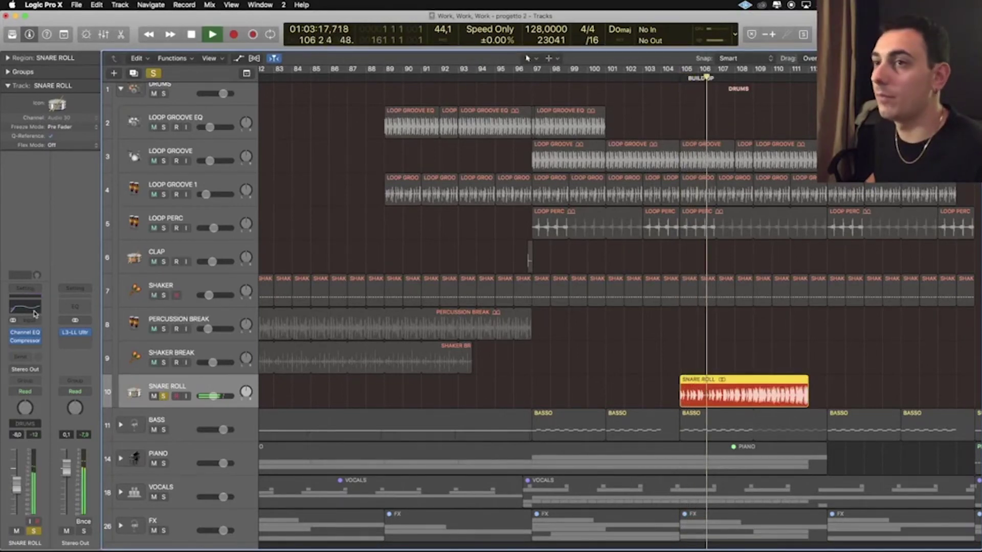
left_click(34, 311)
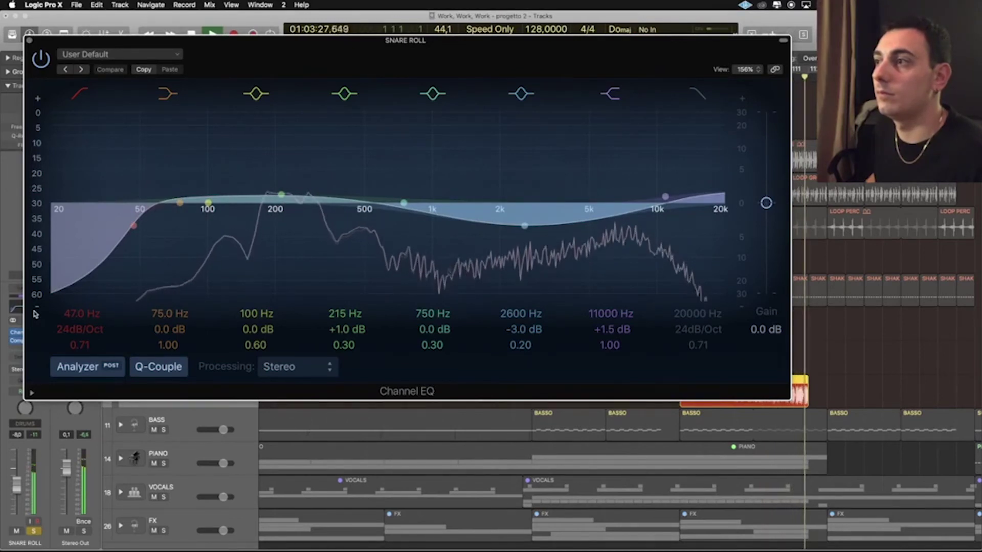
key("space")
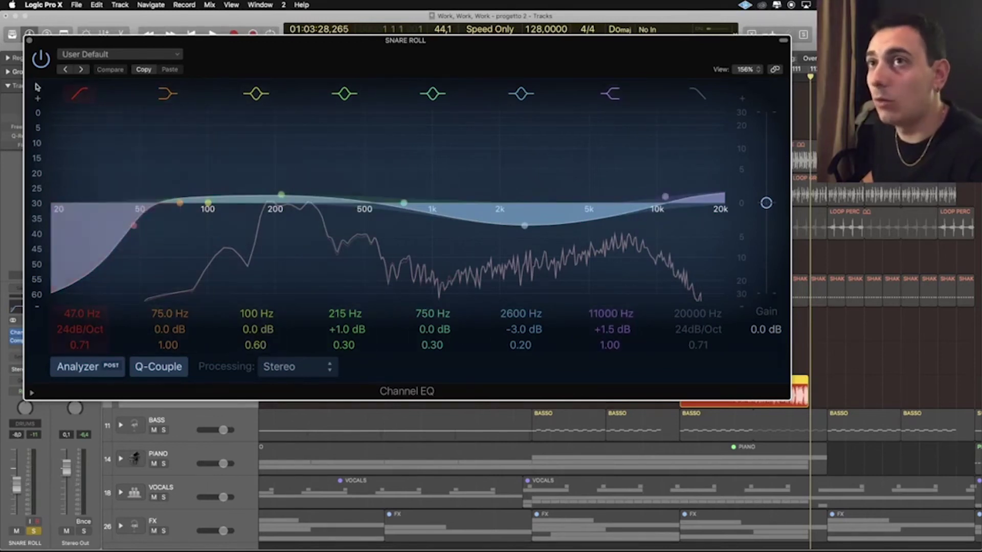
- Close SNARE ROLL's Channel EQ and review its Compressor
left_click(29, 40)
left_click(23, 341)
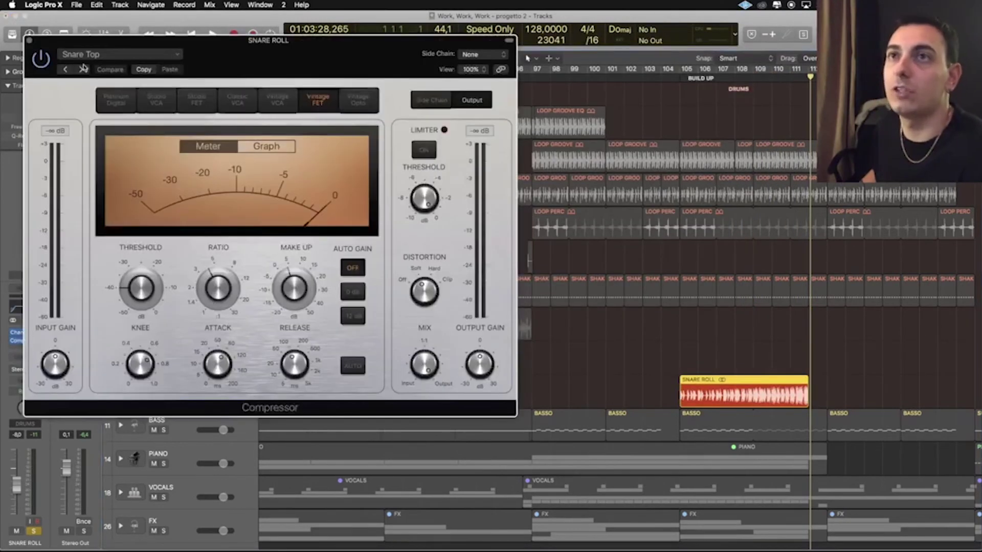
left_click(29, 41)
- Clear the solo and play the arrangement from bar 29 through the build-up into the first drop
scroll(677, 346, "down", 10)
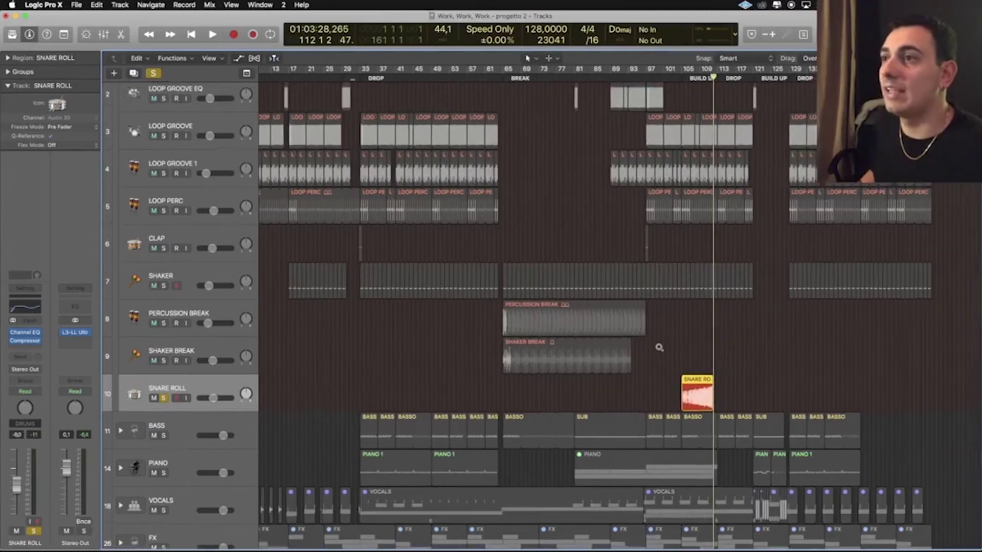
scroll(659, 347, "down", 5)
scroll(660, 348, "up", 4)
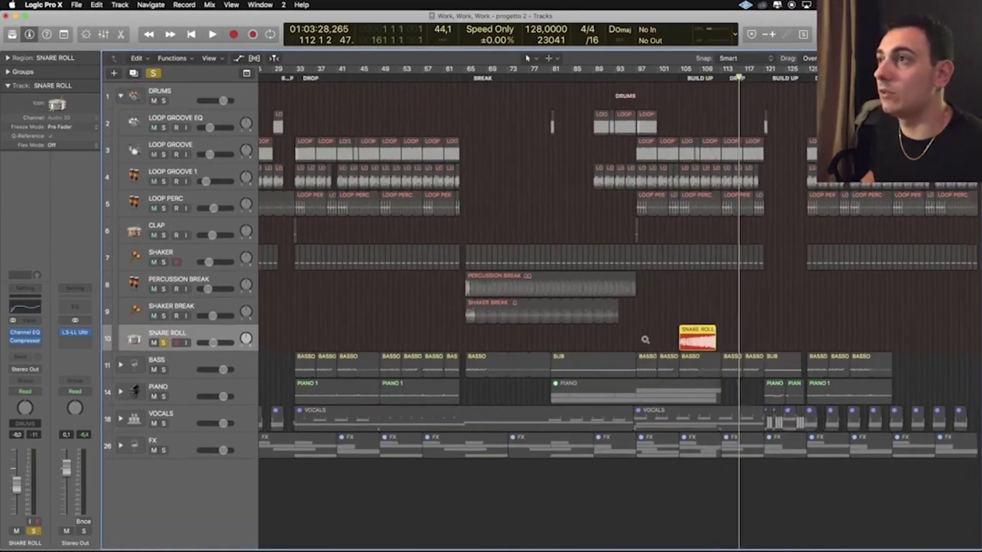
left_click(152, 73)
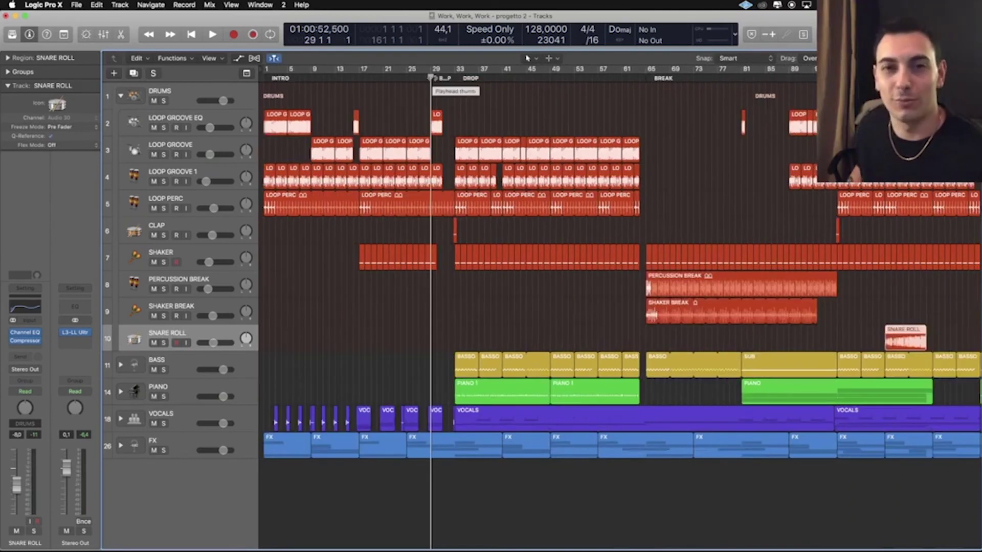
key("space")
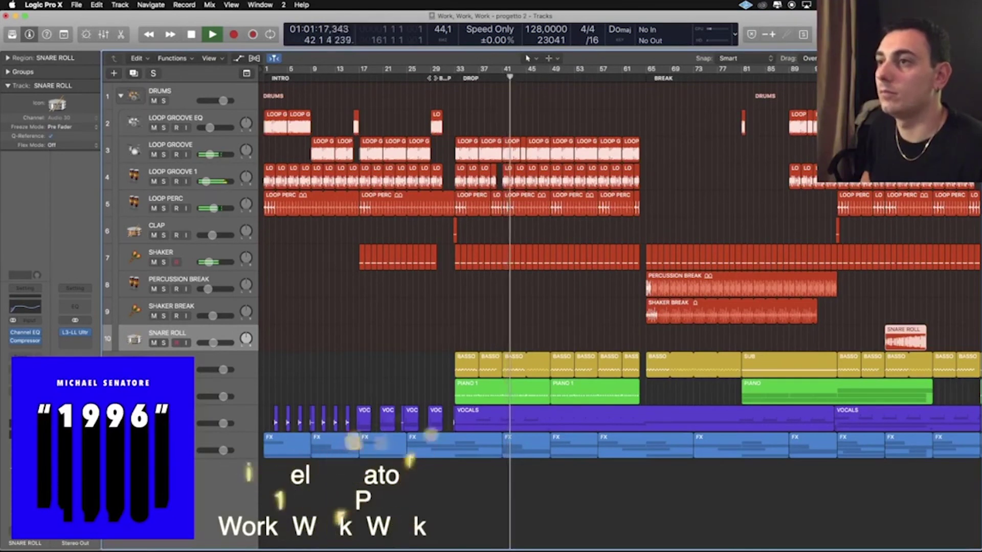
key("space")
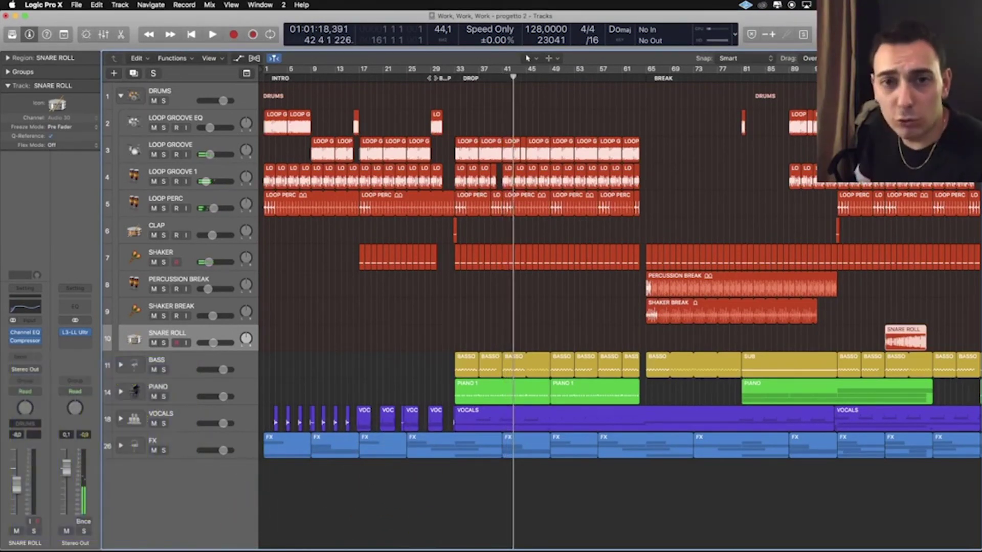